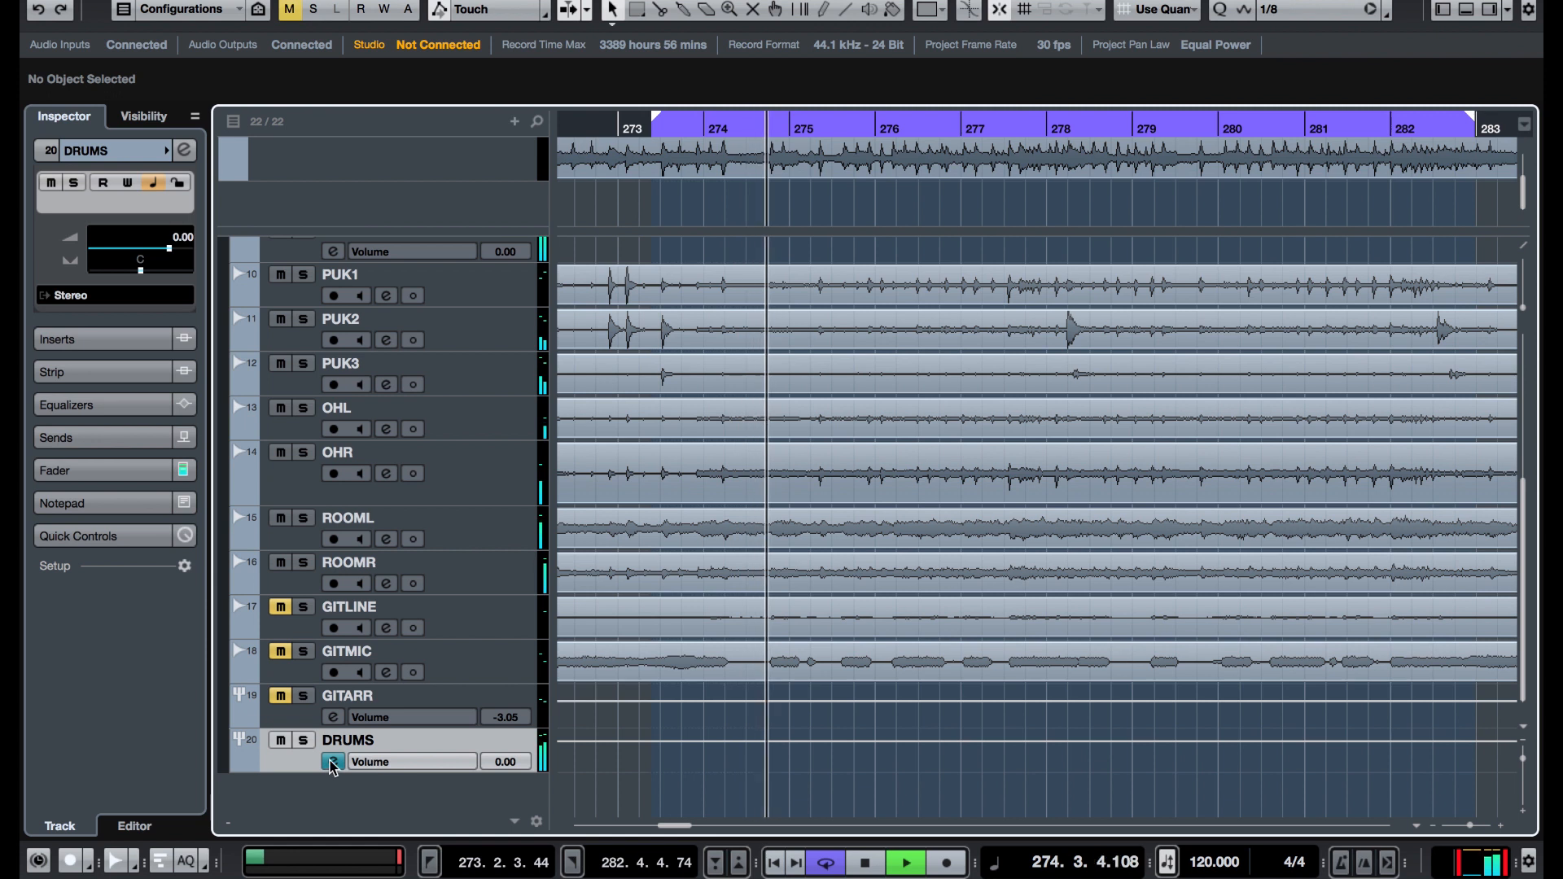
# - Open the DRUMS channel's settings and enable EQ band 2 (LMF) with a Q of 12.0, boosted to 11.3 dB at 5452 Hz
pyautogui.click(333, 762)
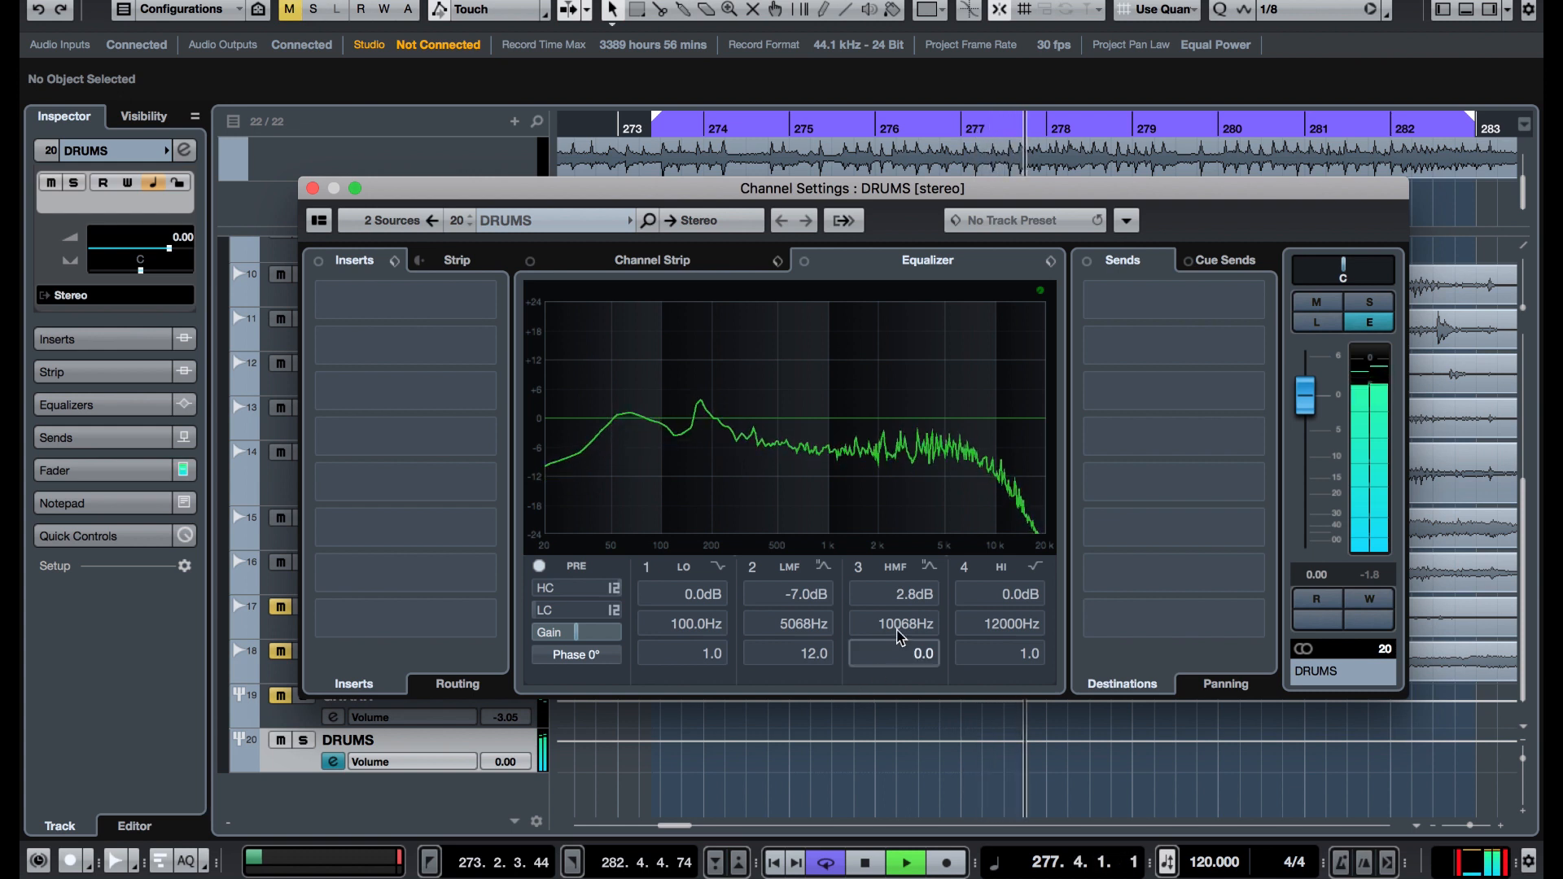
pyautogui.click(754, 568)
pyautogui.moveTo(926, 421); pyautogui.dragTo(926, 411)
pyautogui.moveTo(783, 655); pyautogui.dragTo(796, 97)
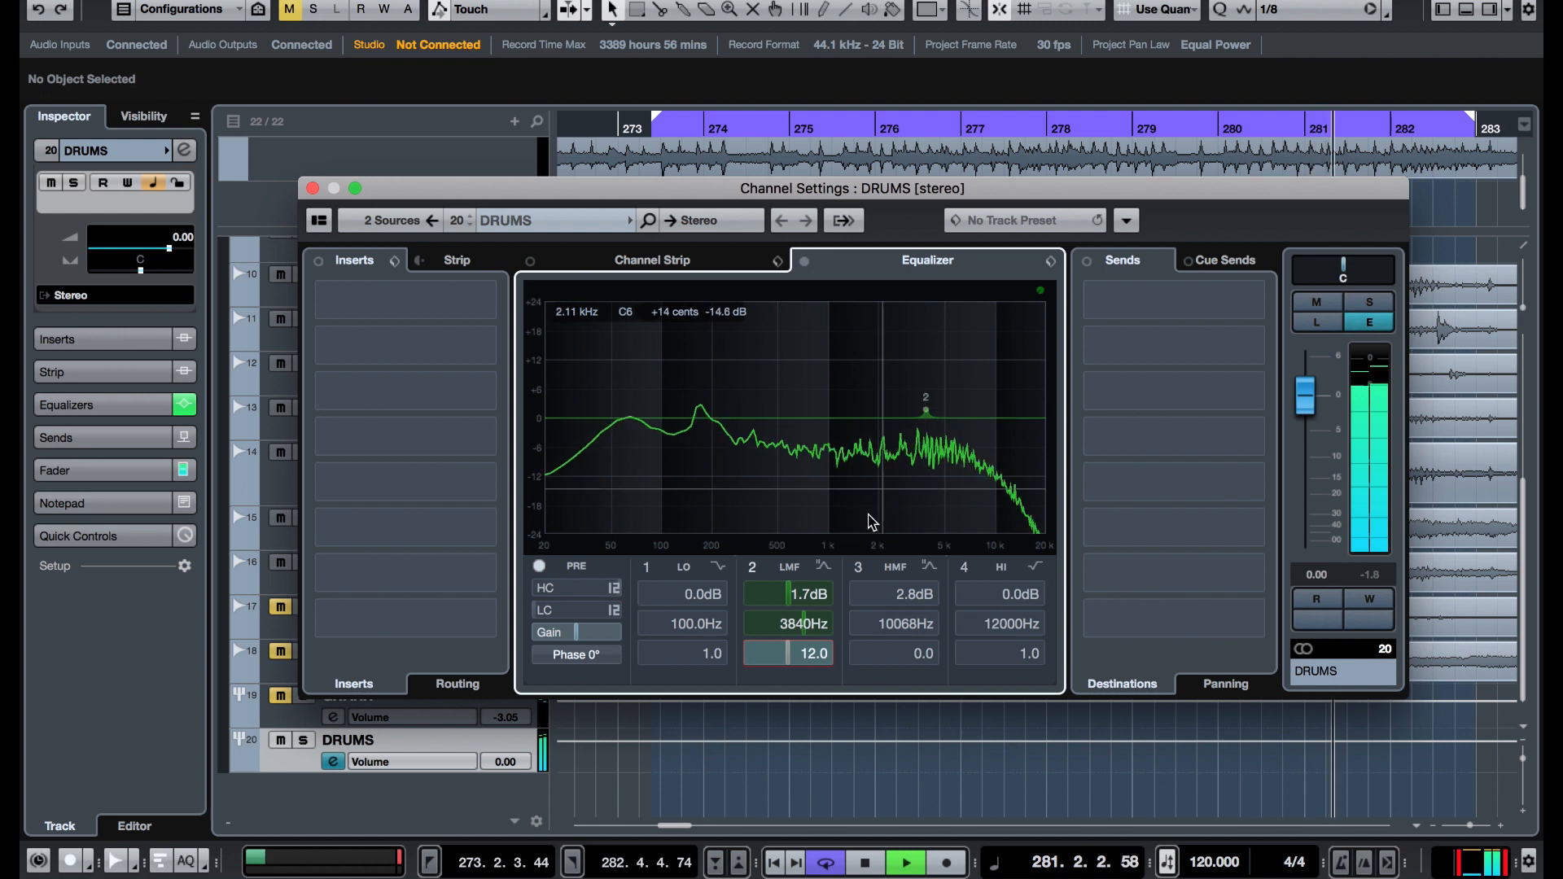
pyautogui.moveTo(928, 417); pyautogui.dragTo(955, 371)
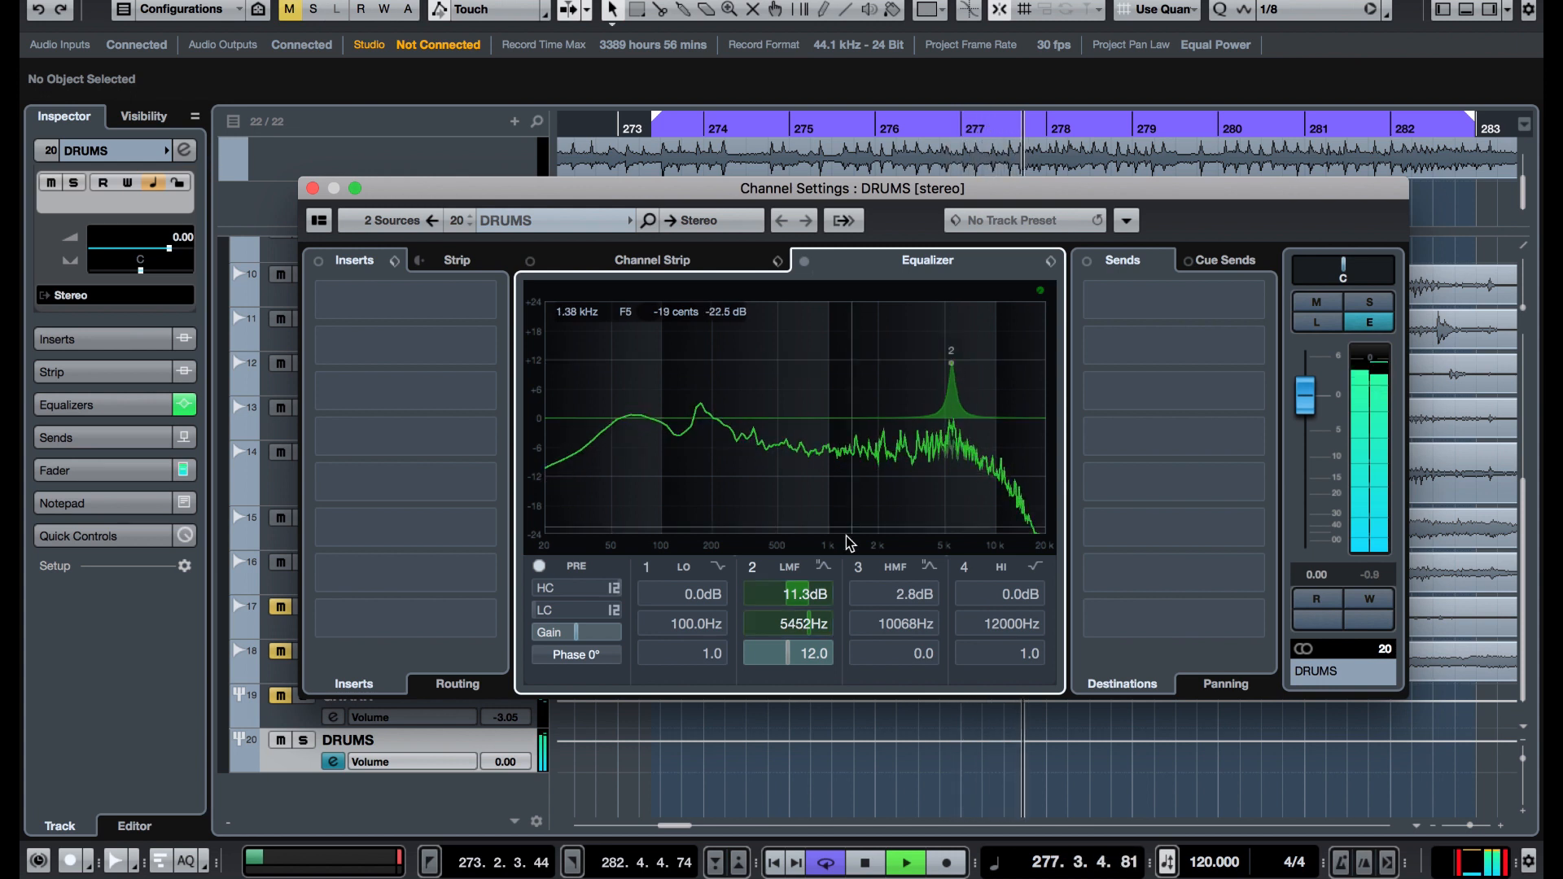
# - Cut EQ band 2 to -7.7 dB at 5452 Hz and compare the drums with the band off and on
pyautogui.moveTo(792, 587); pyautogui.dragTo(785, 766)
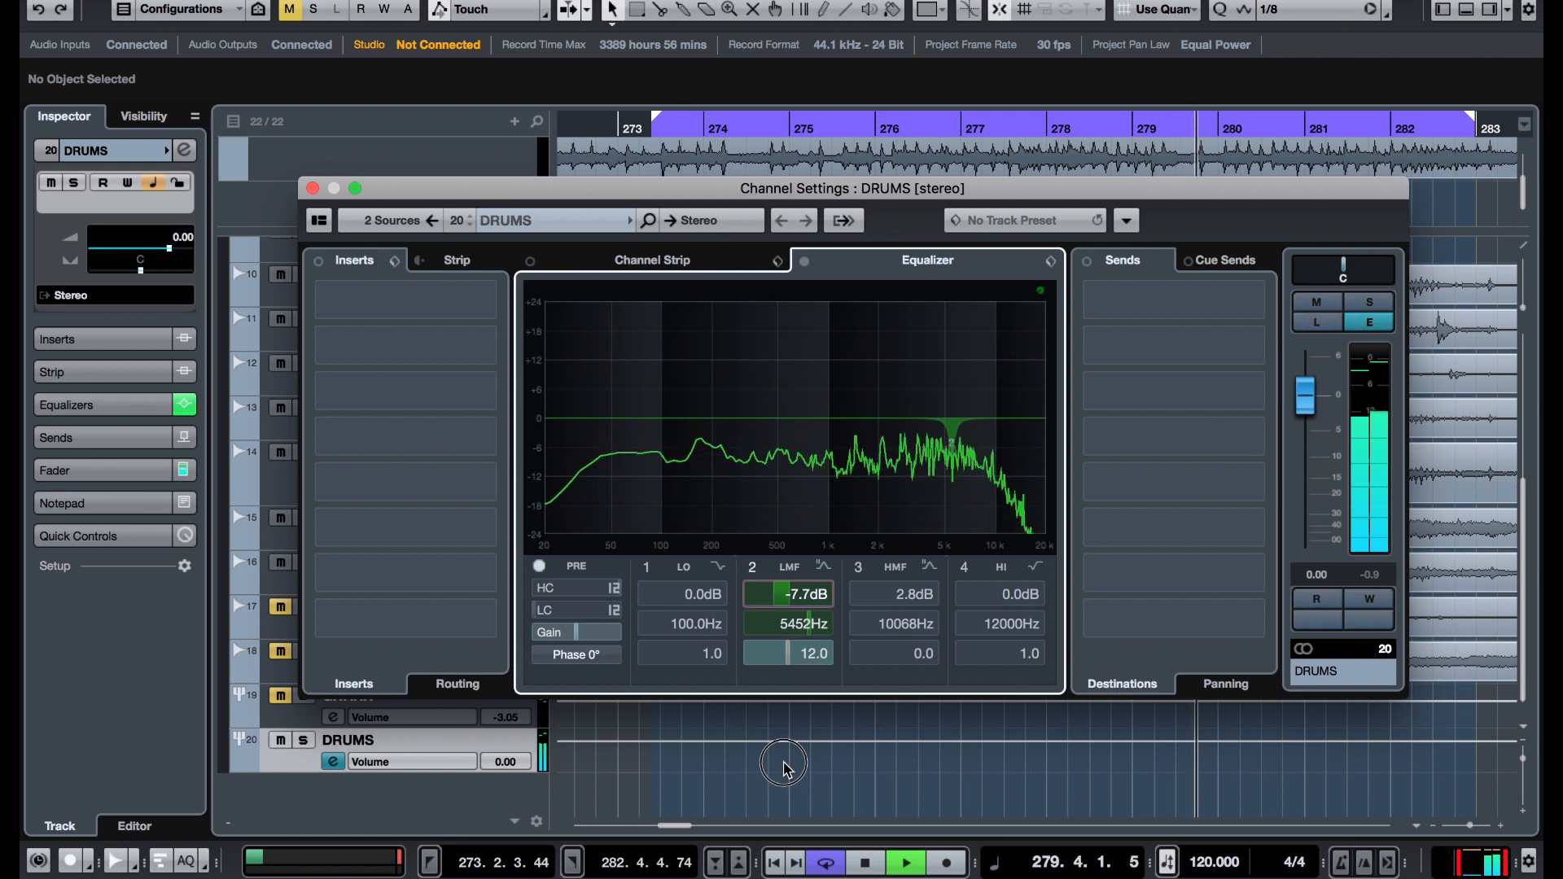
pyautogui.click(754, 568)
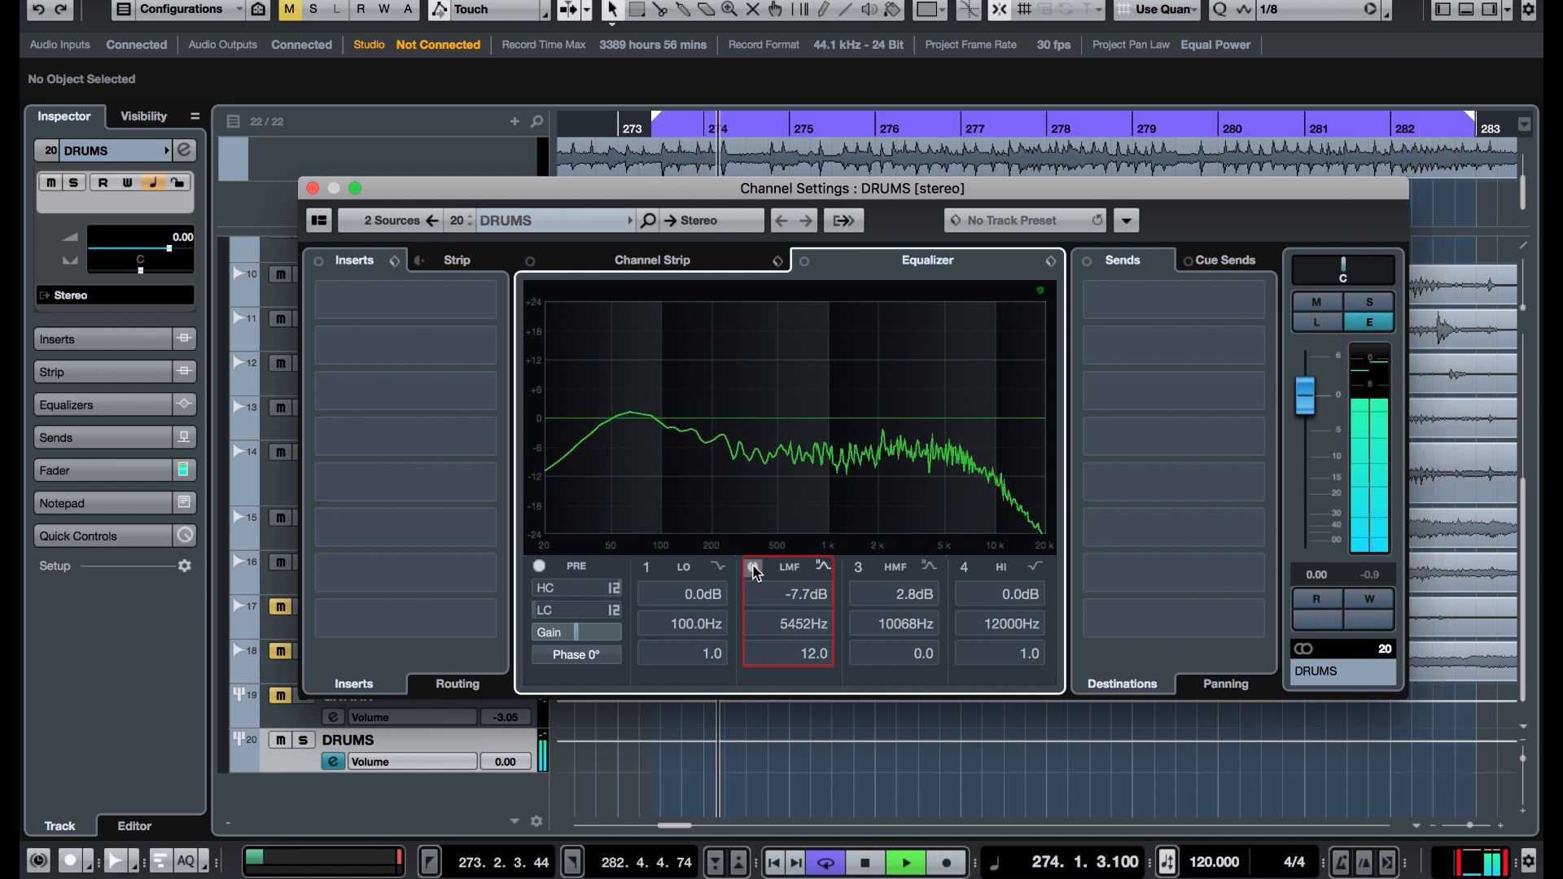
pyautogui.click(754, 569)
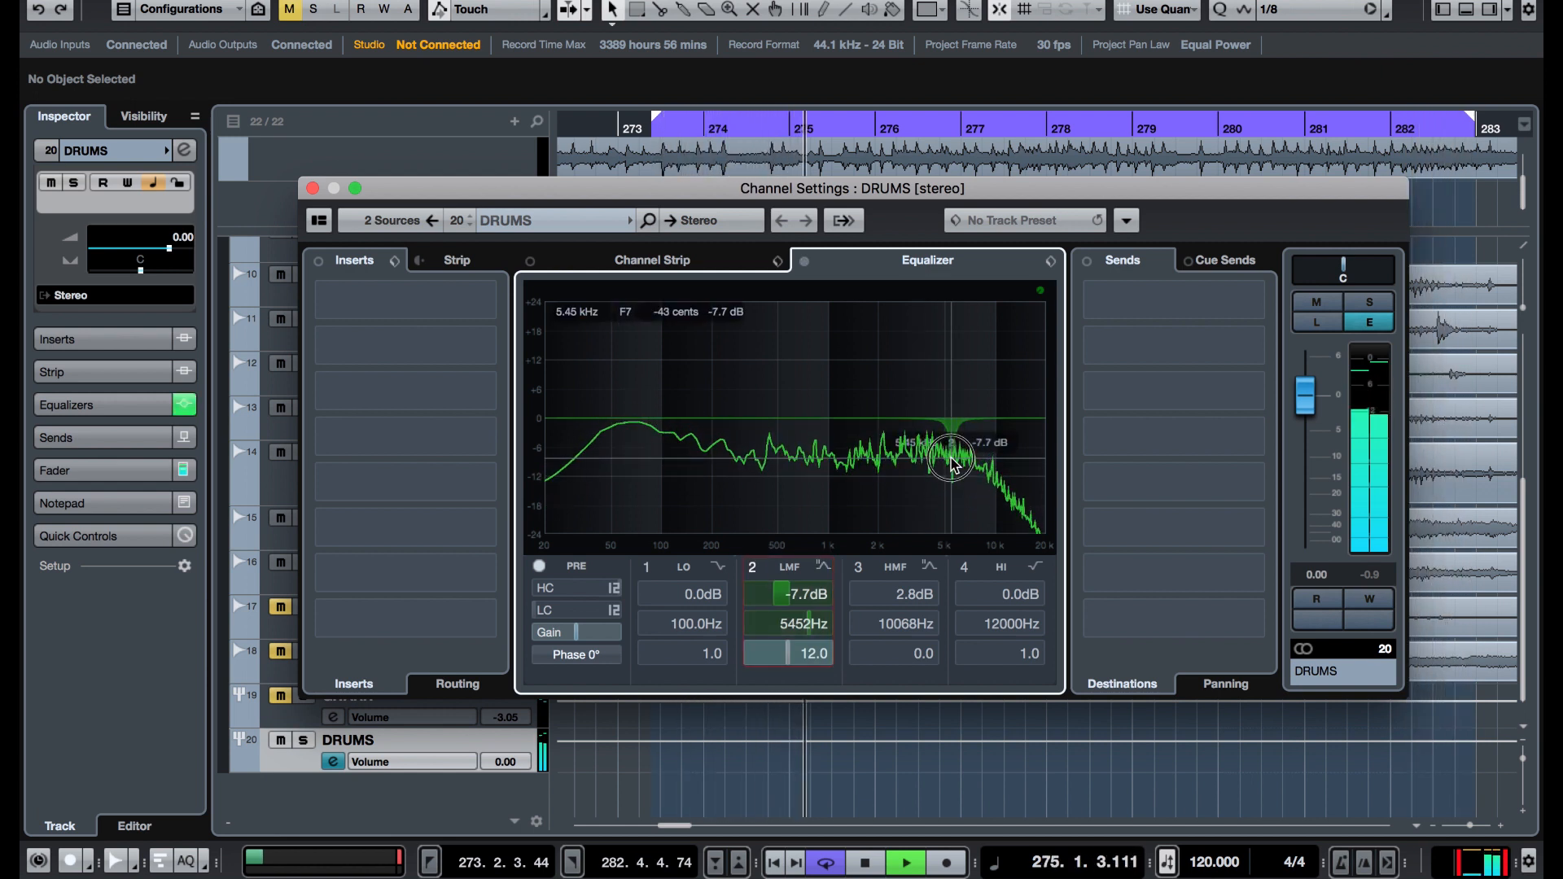
# - Refine EQ band 2 to -8.7 dB at 5218 Hz, comparing the sound with the band off and on
pyautogui.moveTo(954, 462); pyautogui.dragTo(952, 465)
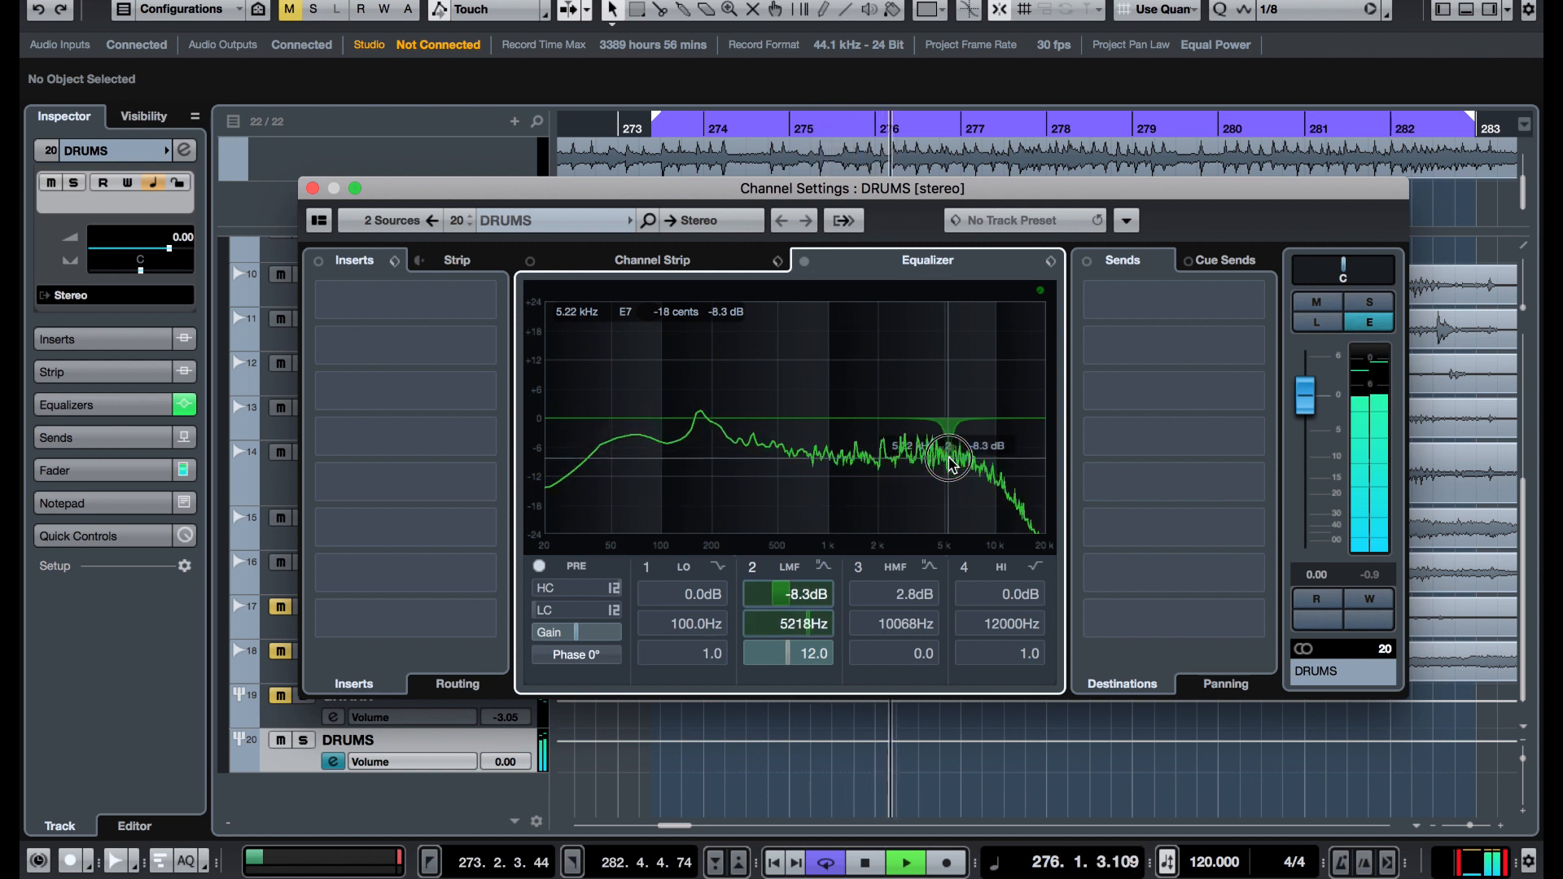
pyautogui.click(754, 569)
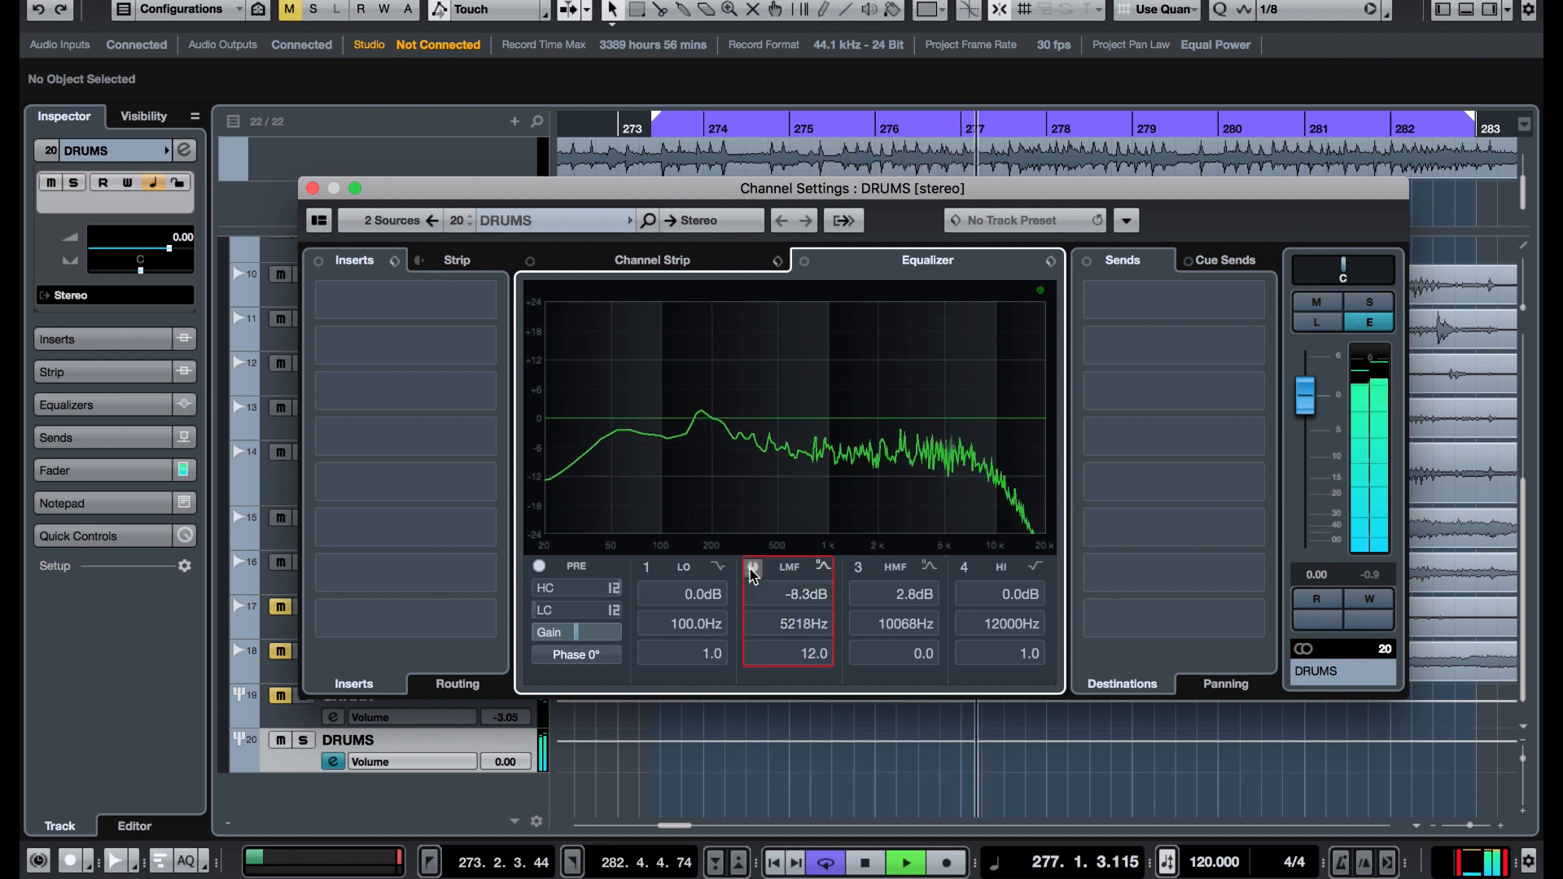
pyautogui.click(754, 568)
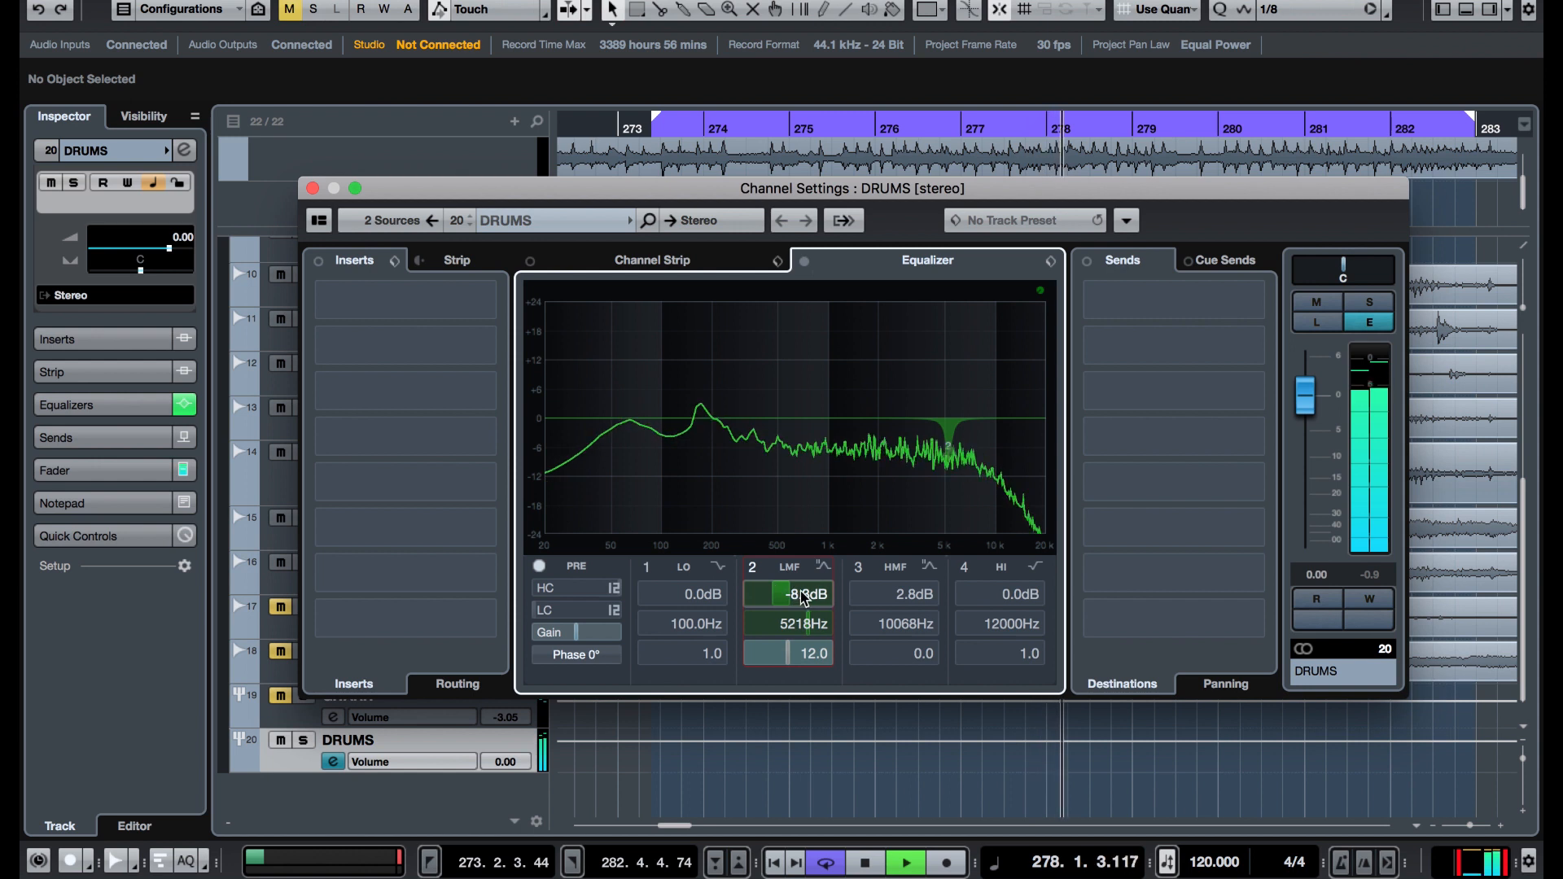
pyautogui.moveTo(774, 593); pyautogui.dragTo(773, 599)
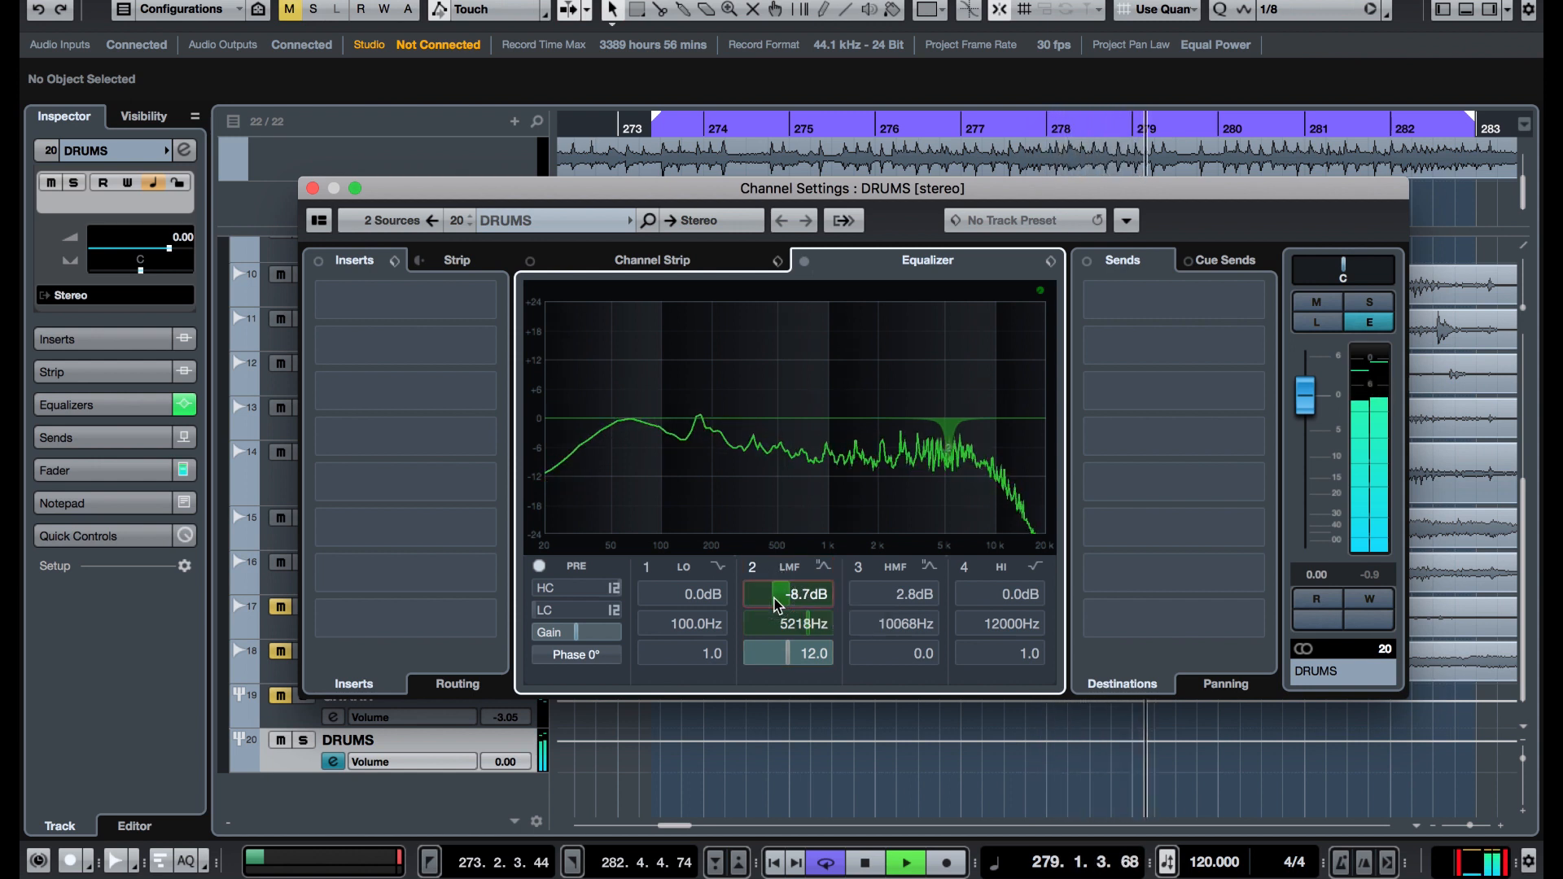
pyautogui.click(754, 568)
pyautogui.click(756, 568)
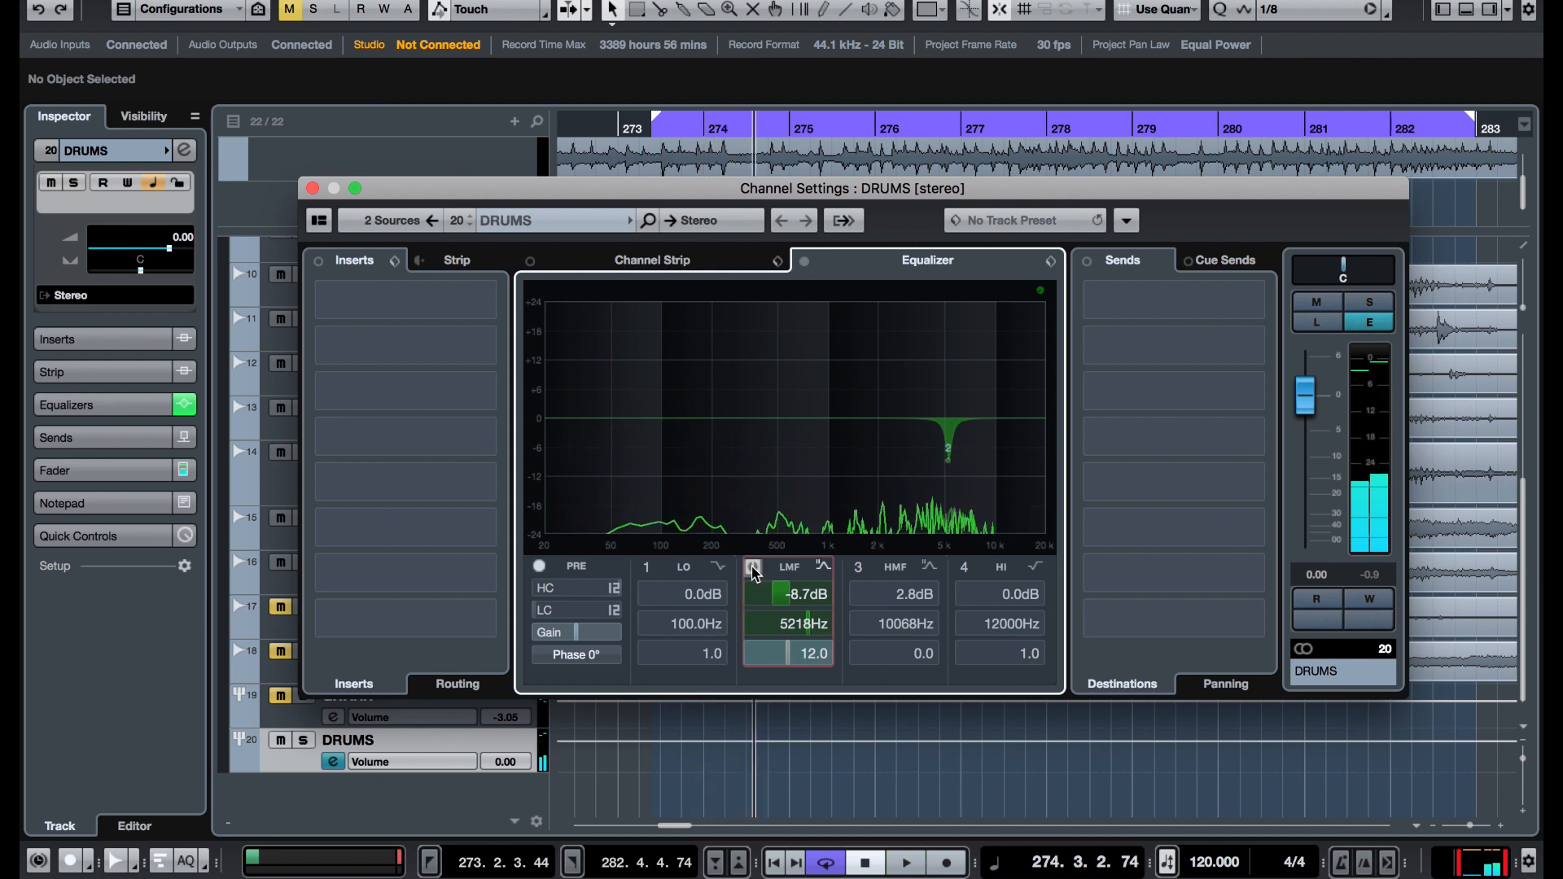
# - Turn off EQ band 2 and load the soothe2 plug-in in the DRUMS channel's first insert slot
pyautogui.click(754, 569)
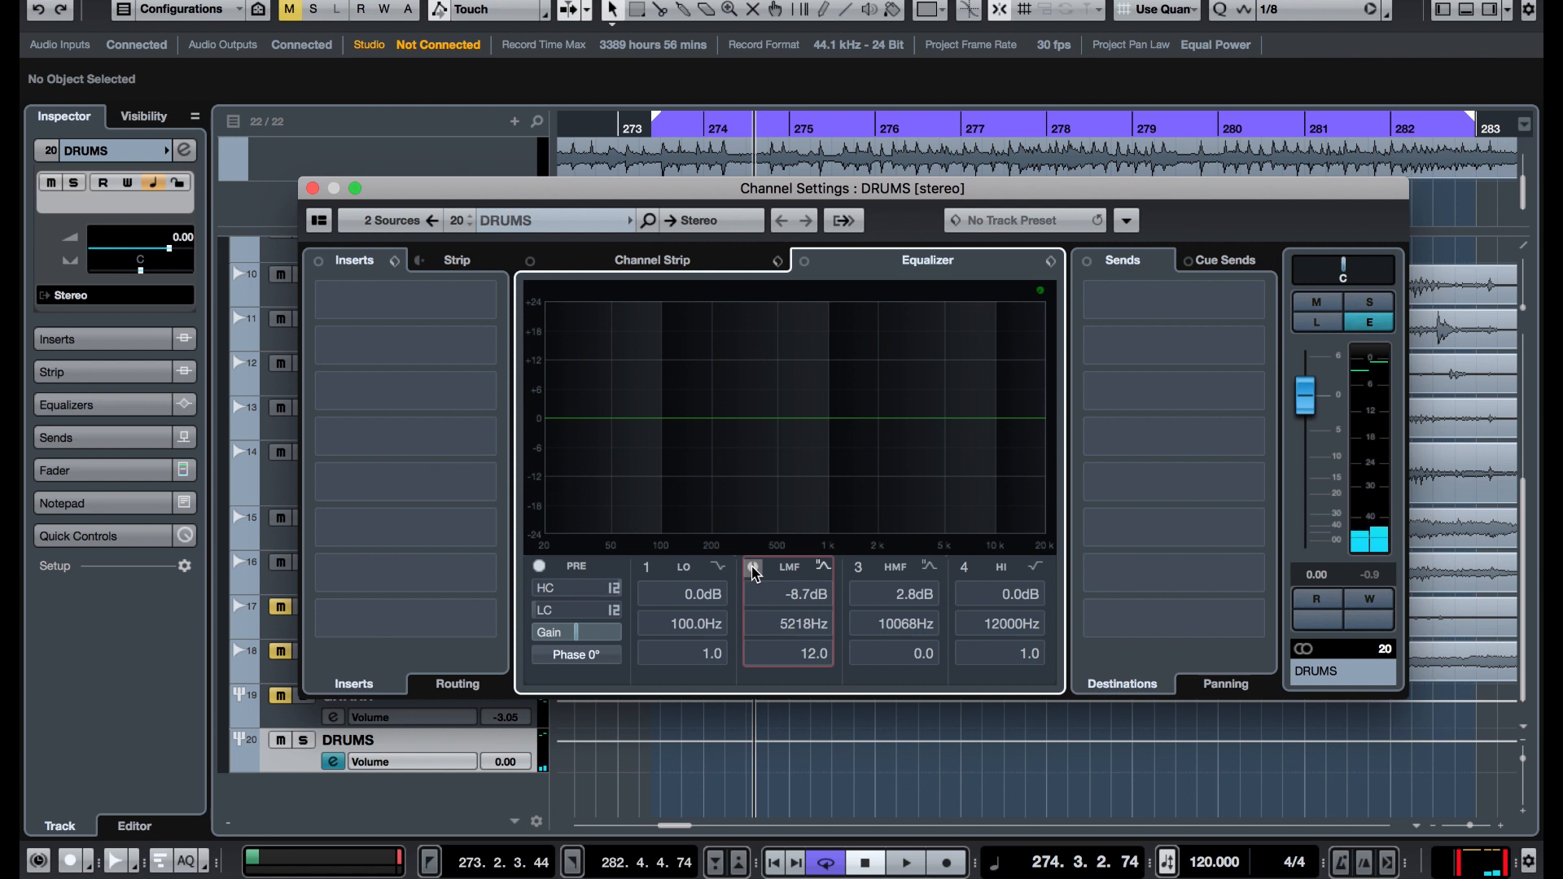
pyautogui.click(486, 301)
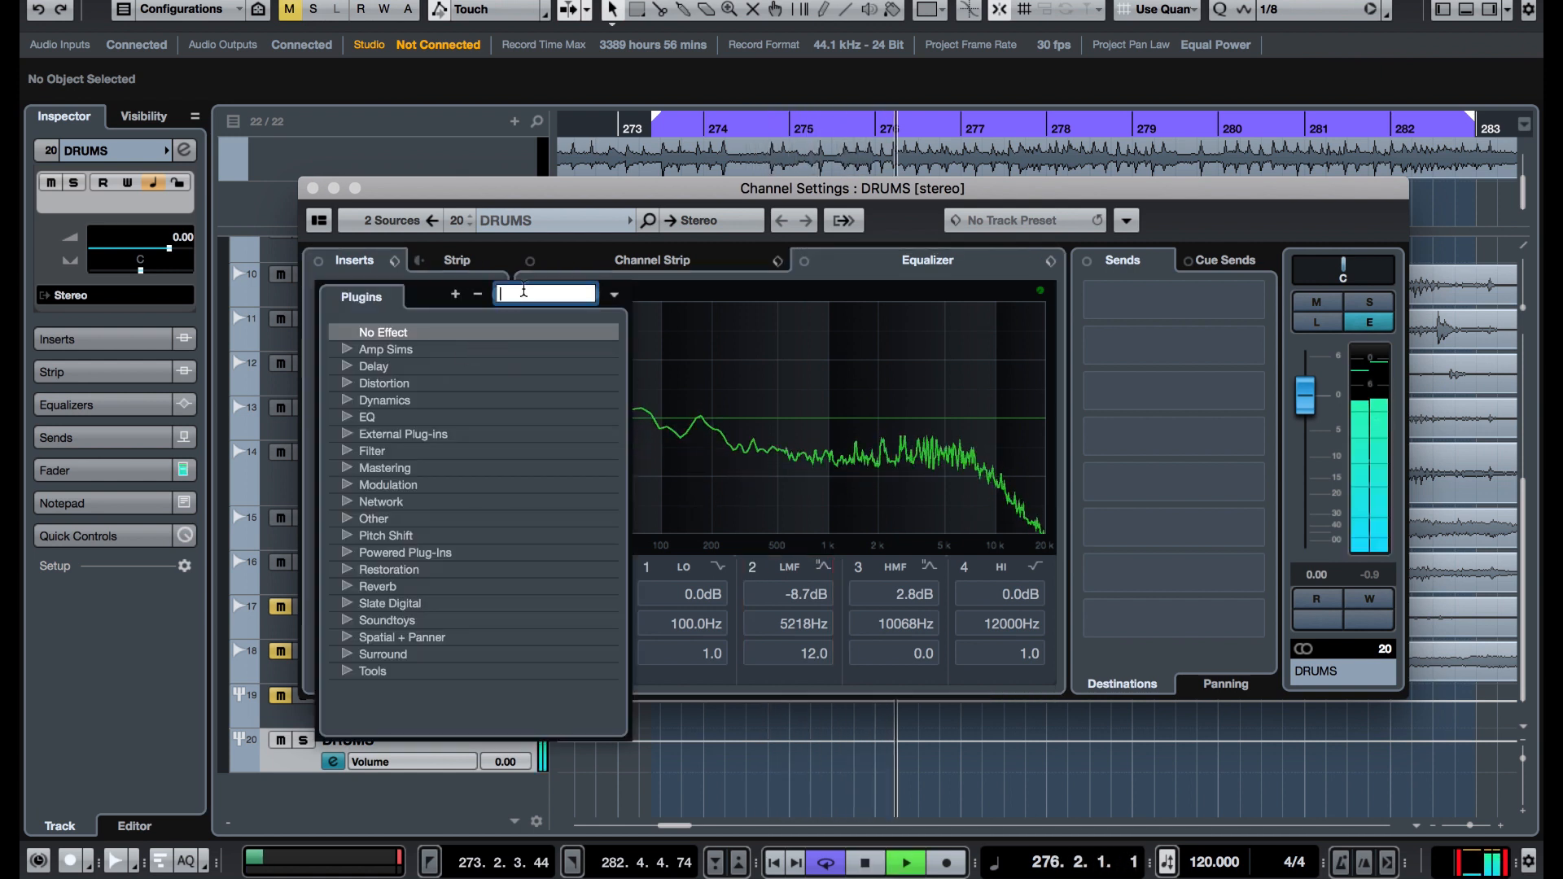
pyautogui.write('sooth')
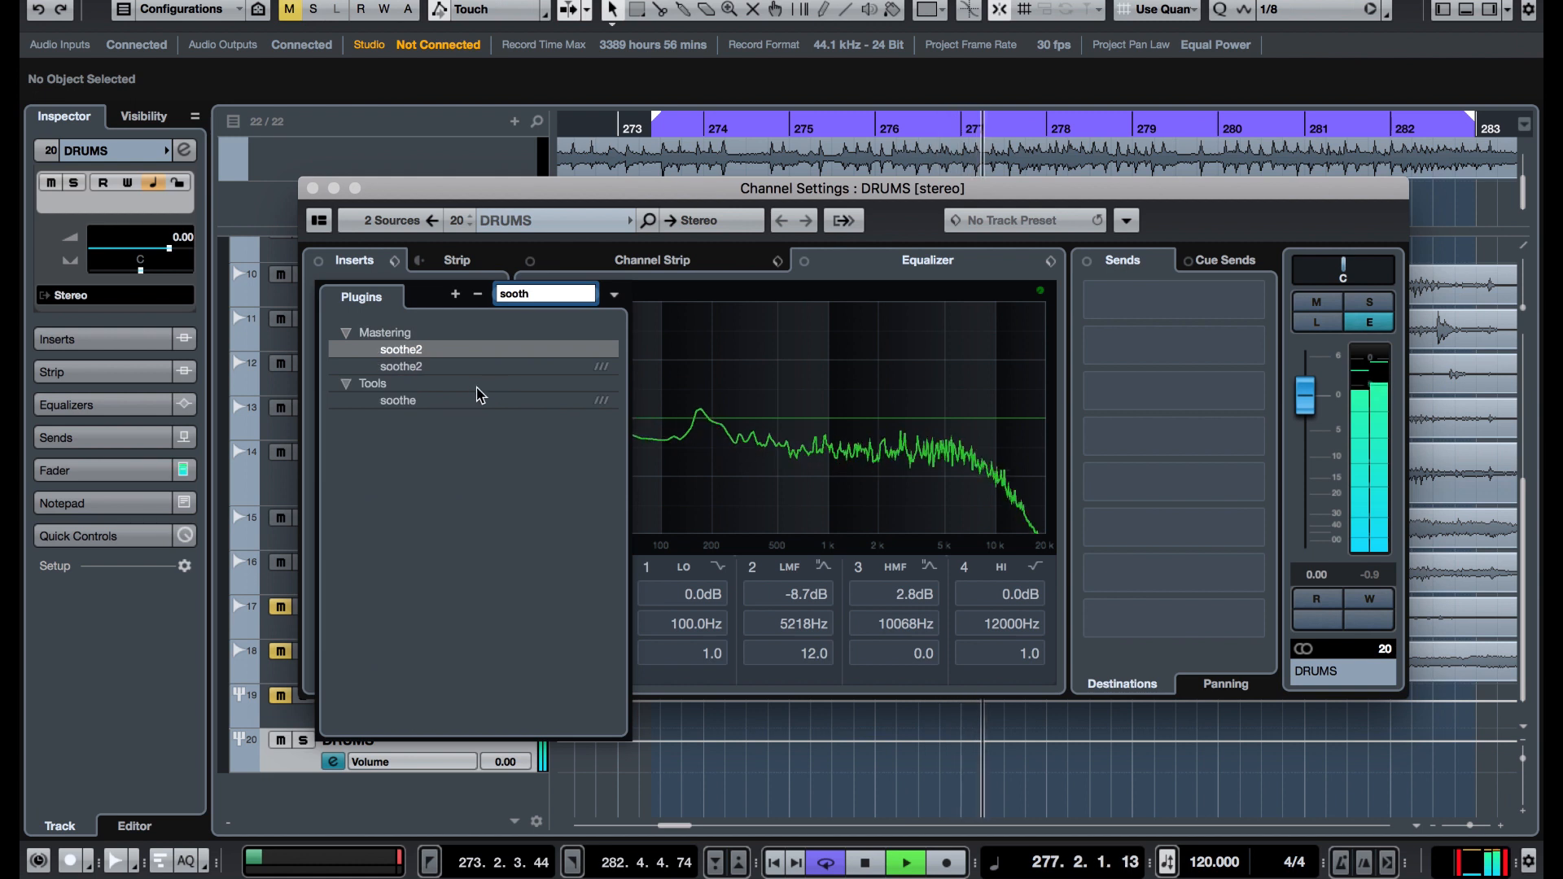
pyautogui.click(472, 367)
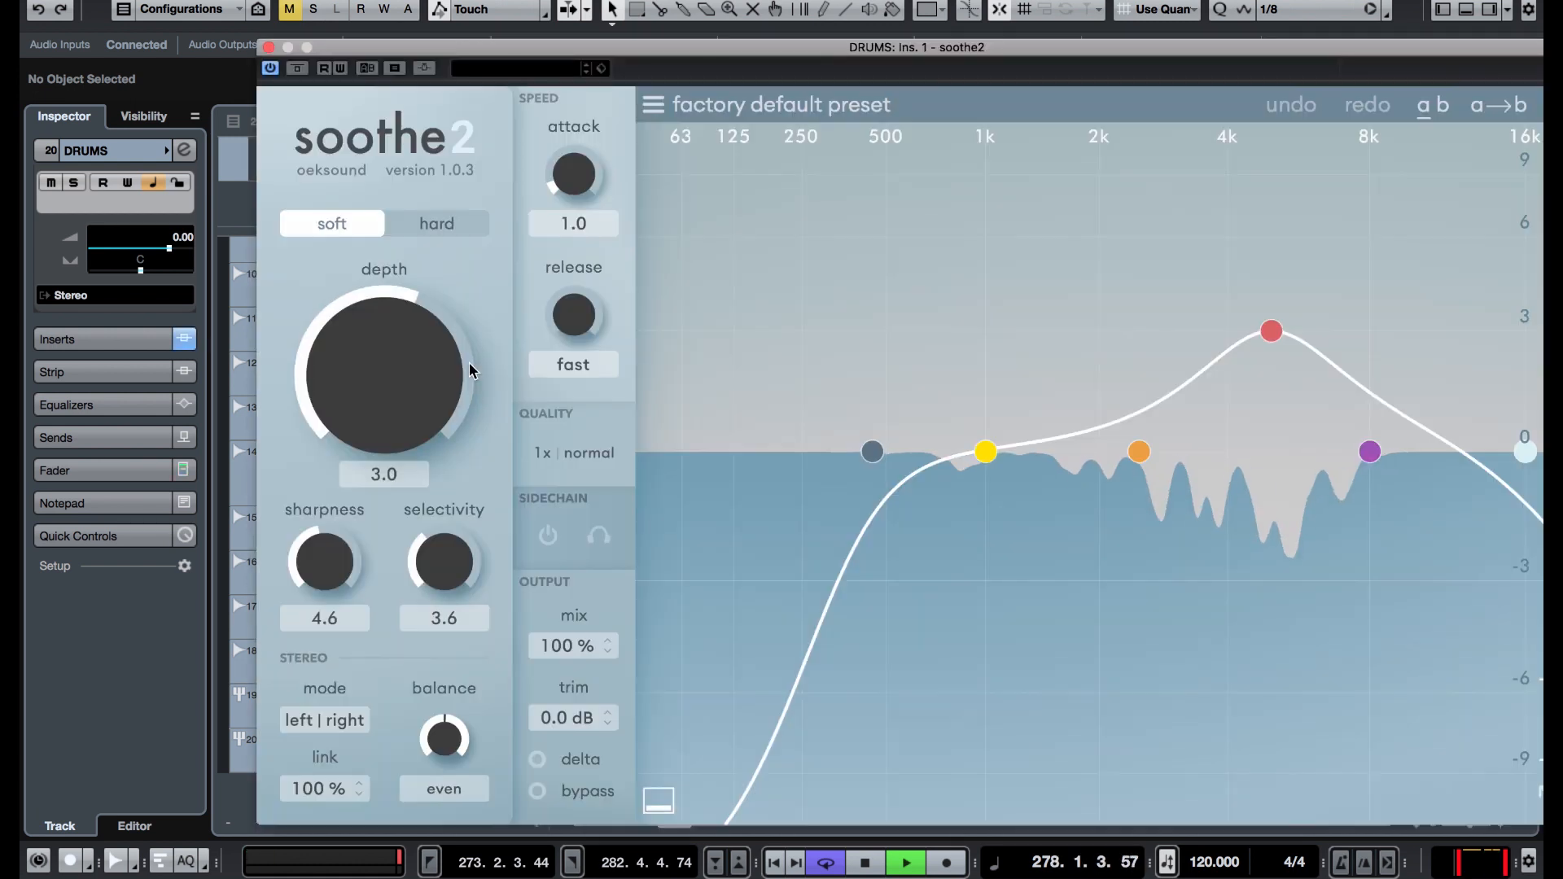
pyautogui.moveTo(442, 50); pyautogui.dragTo(344, 28)
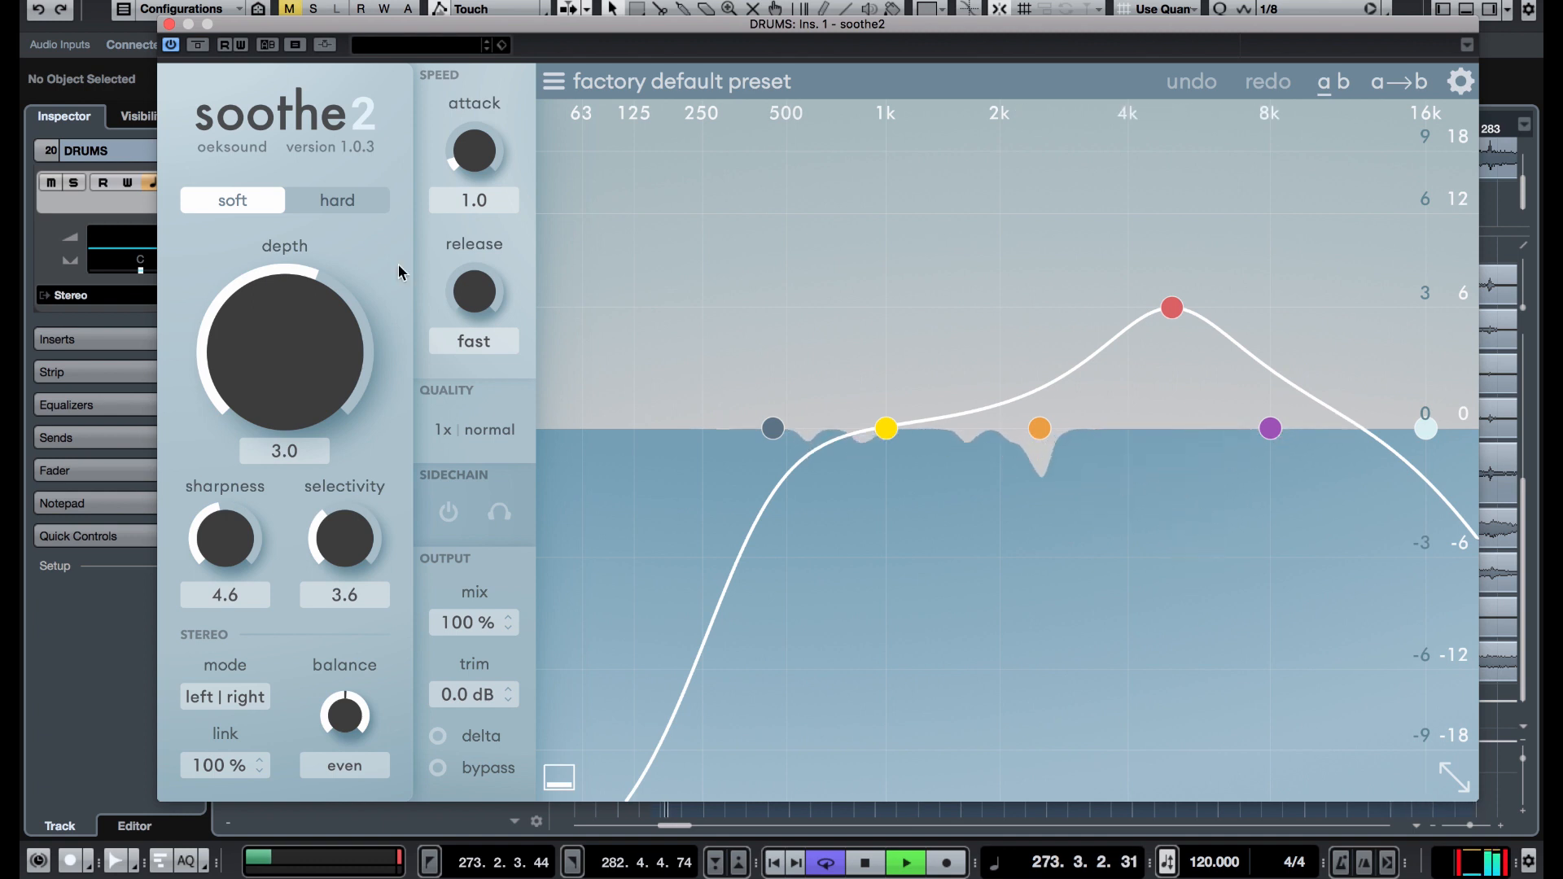
# - Compare the drums with soothe2 bypassed and active during playback, and stop playback
pyautogui.click(198, 46)
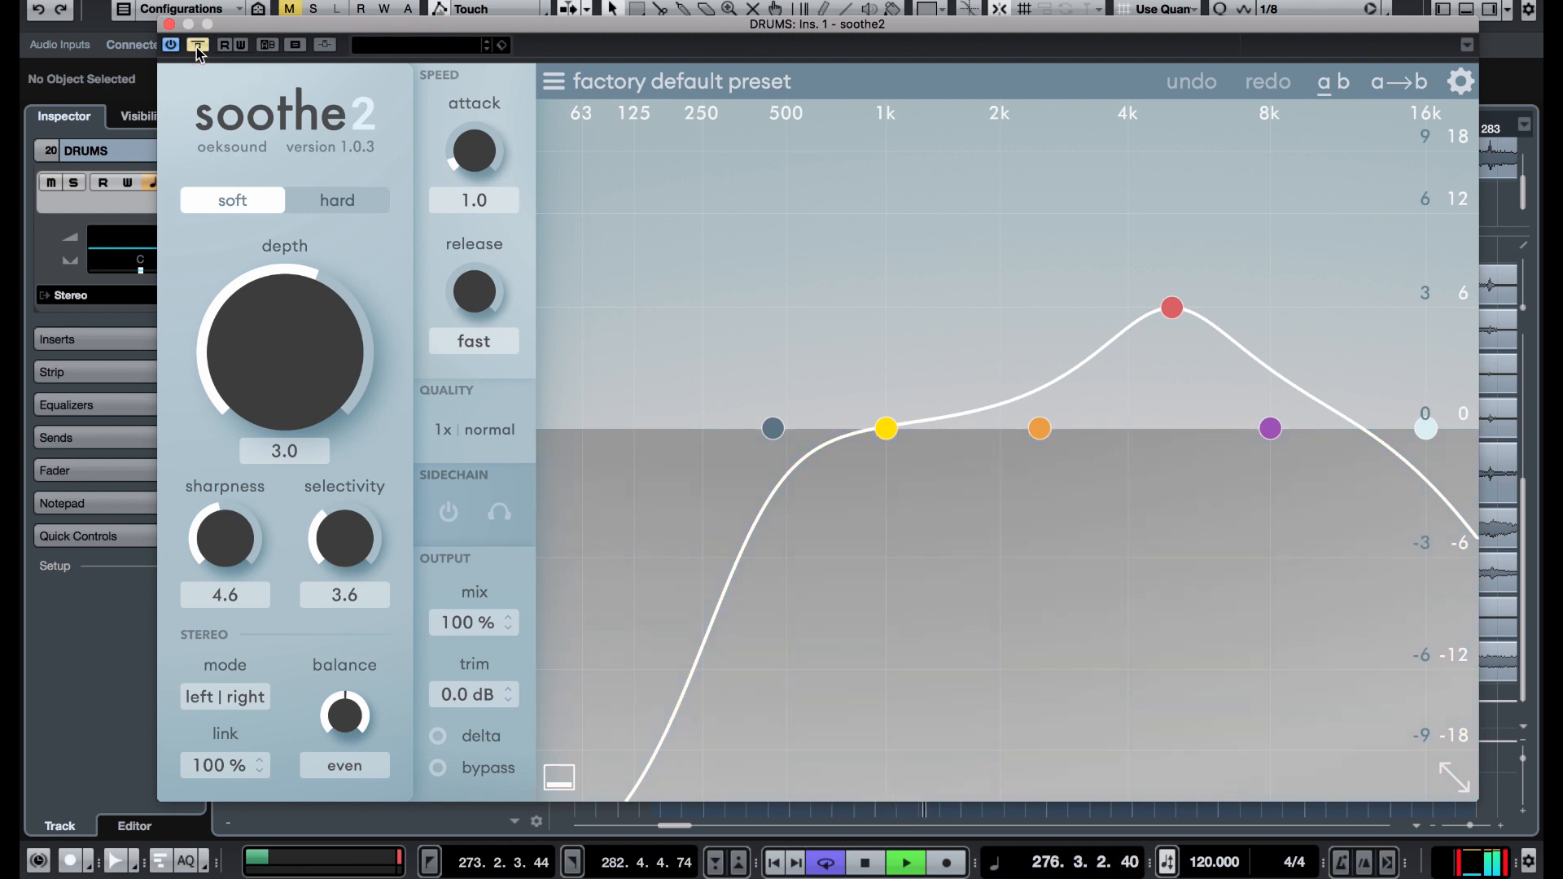
pyautogui.click(197, 47)
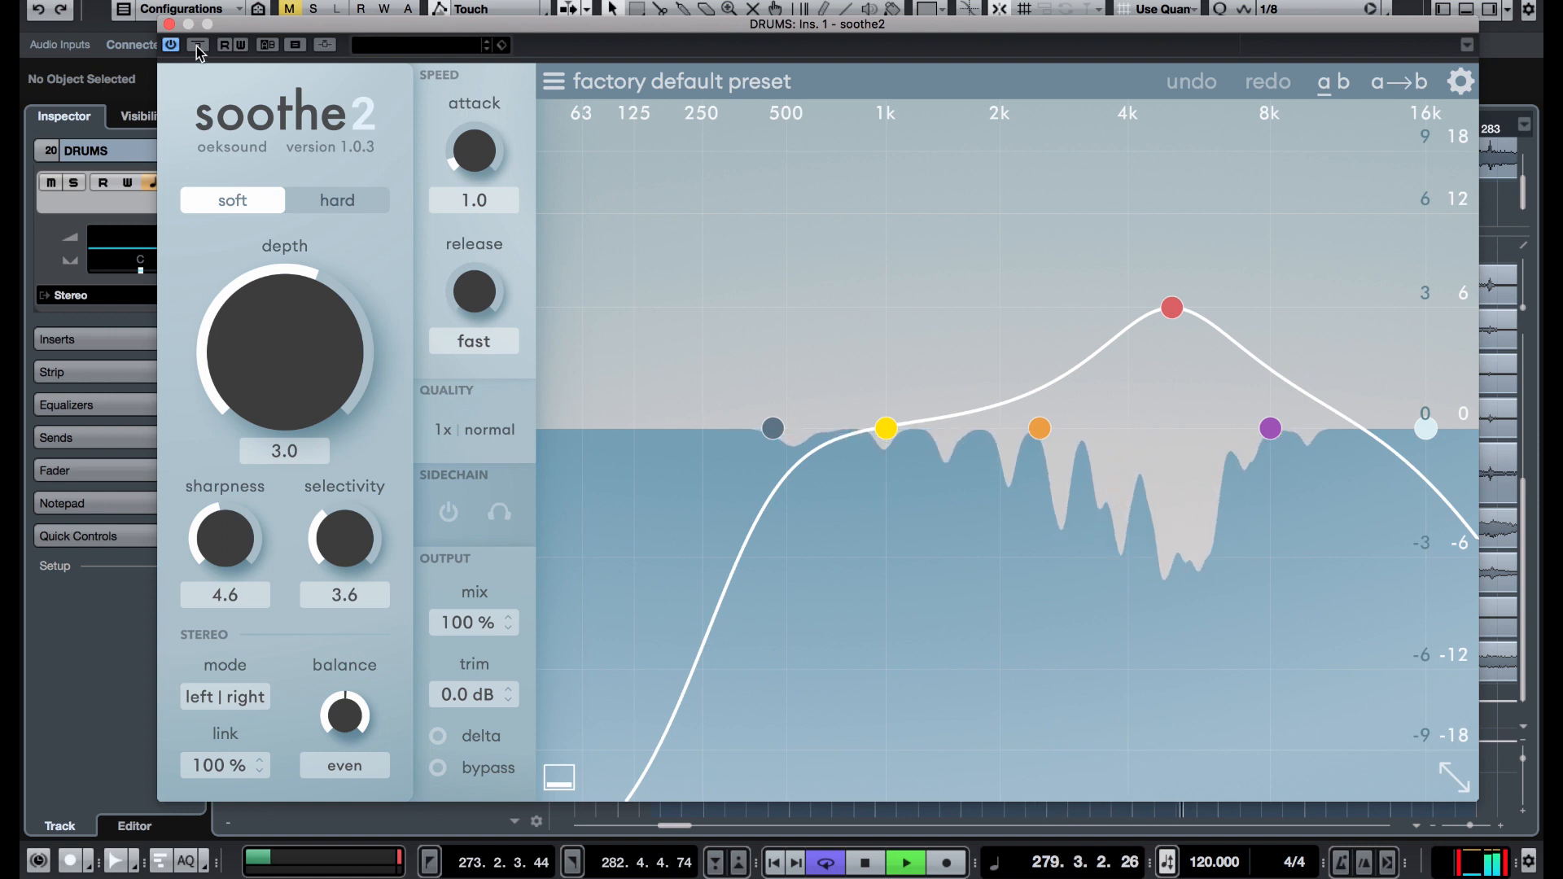
pyautogui.click(197, 45)
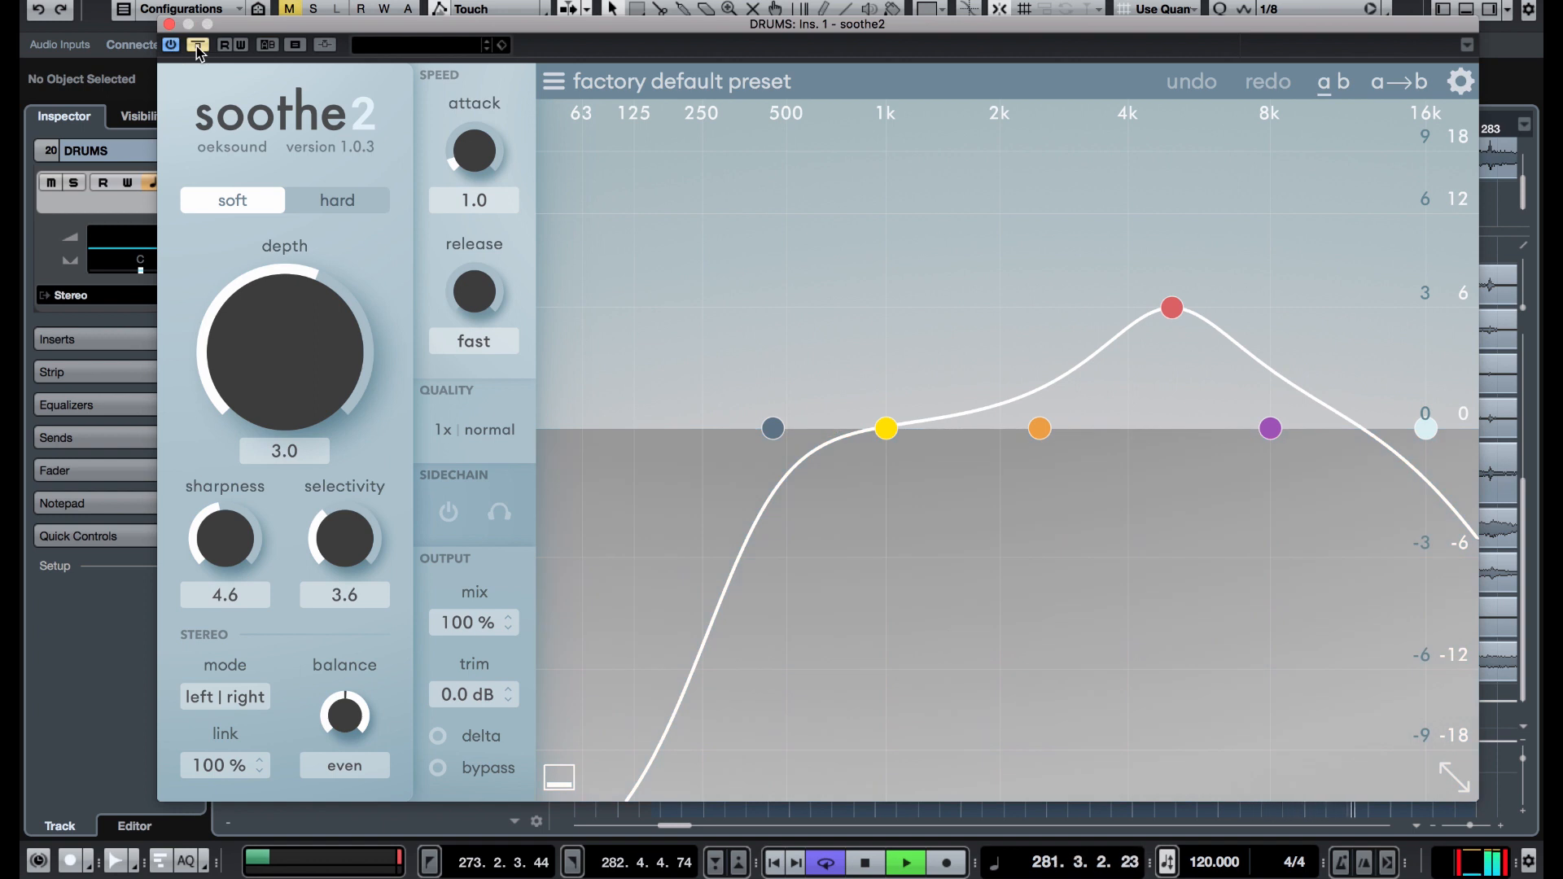
pyautogui.click(197, 45)
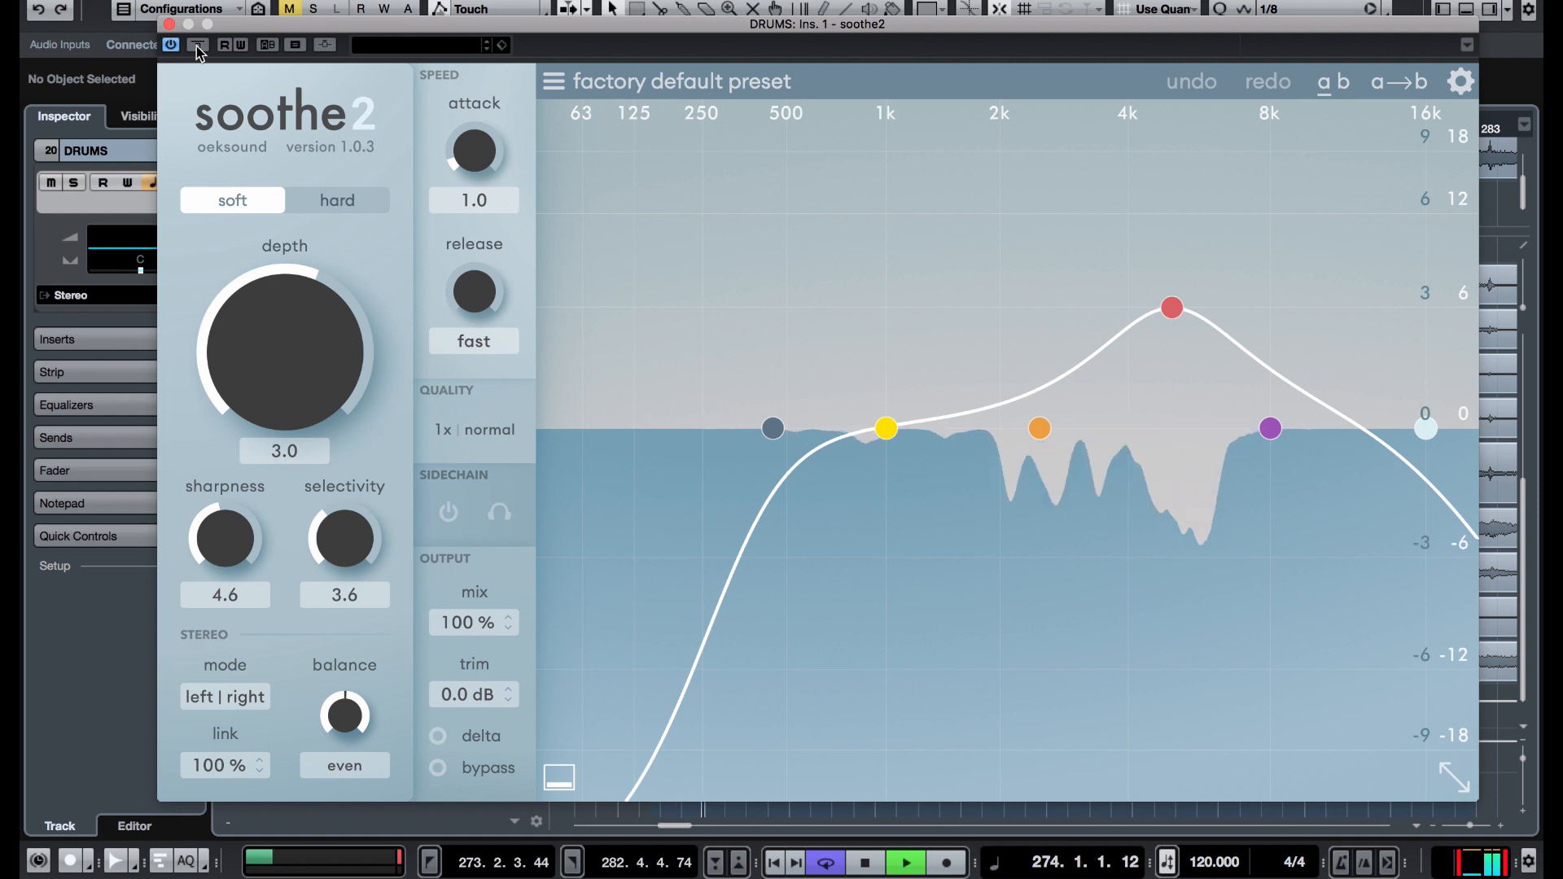
pyautogui.press('space')
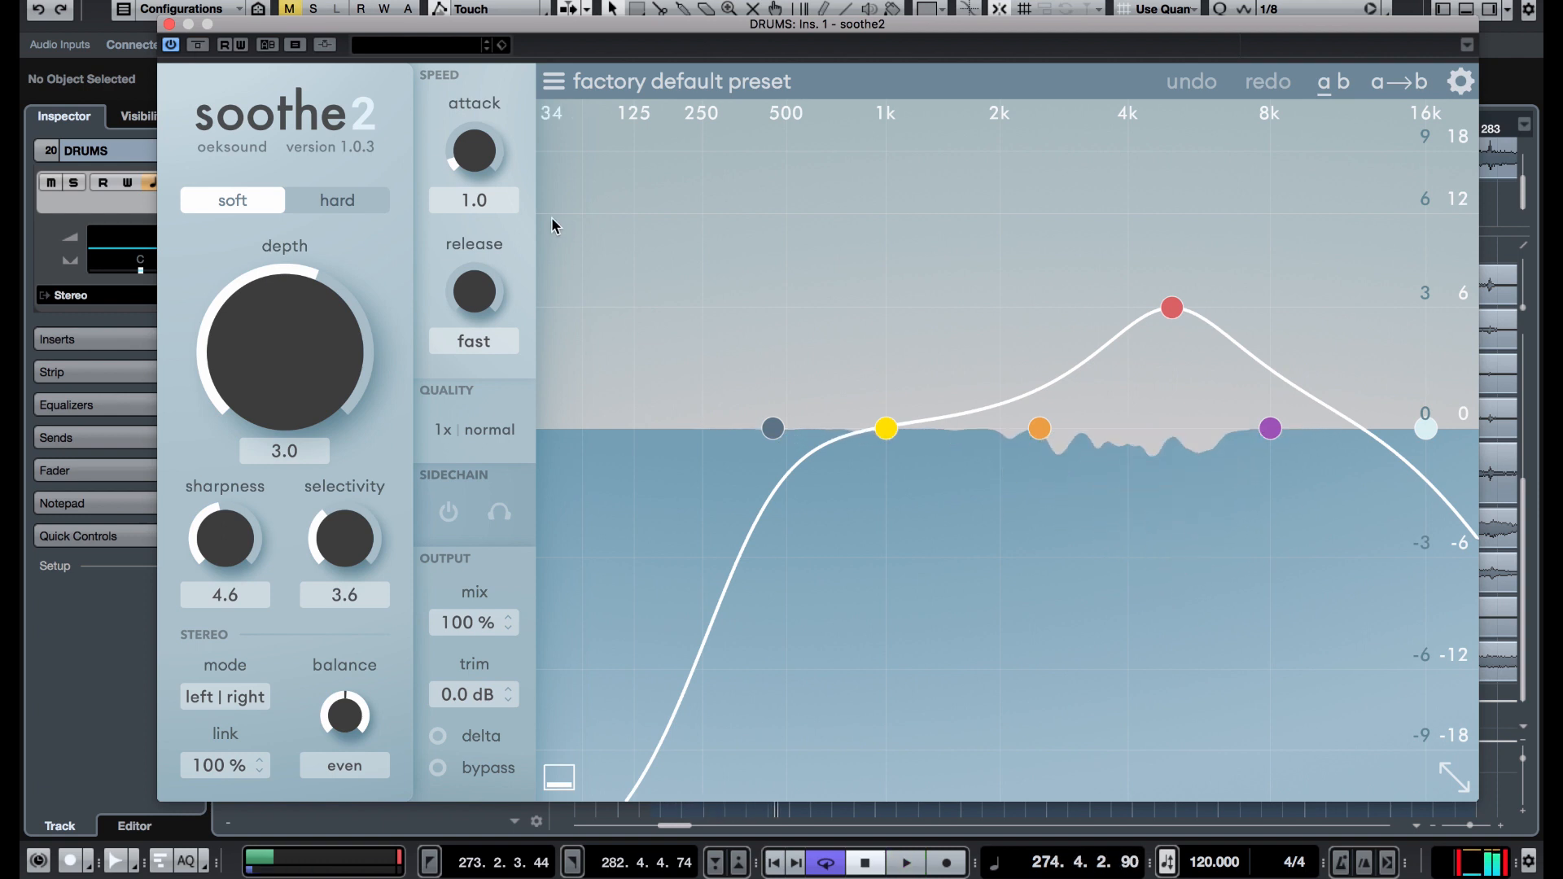
pyautogui.scroll(3, 551, 217)
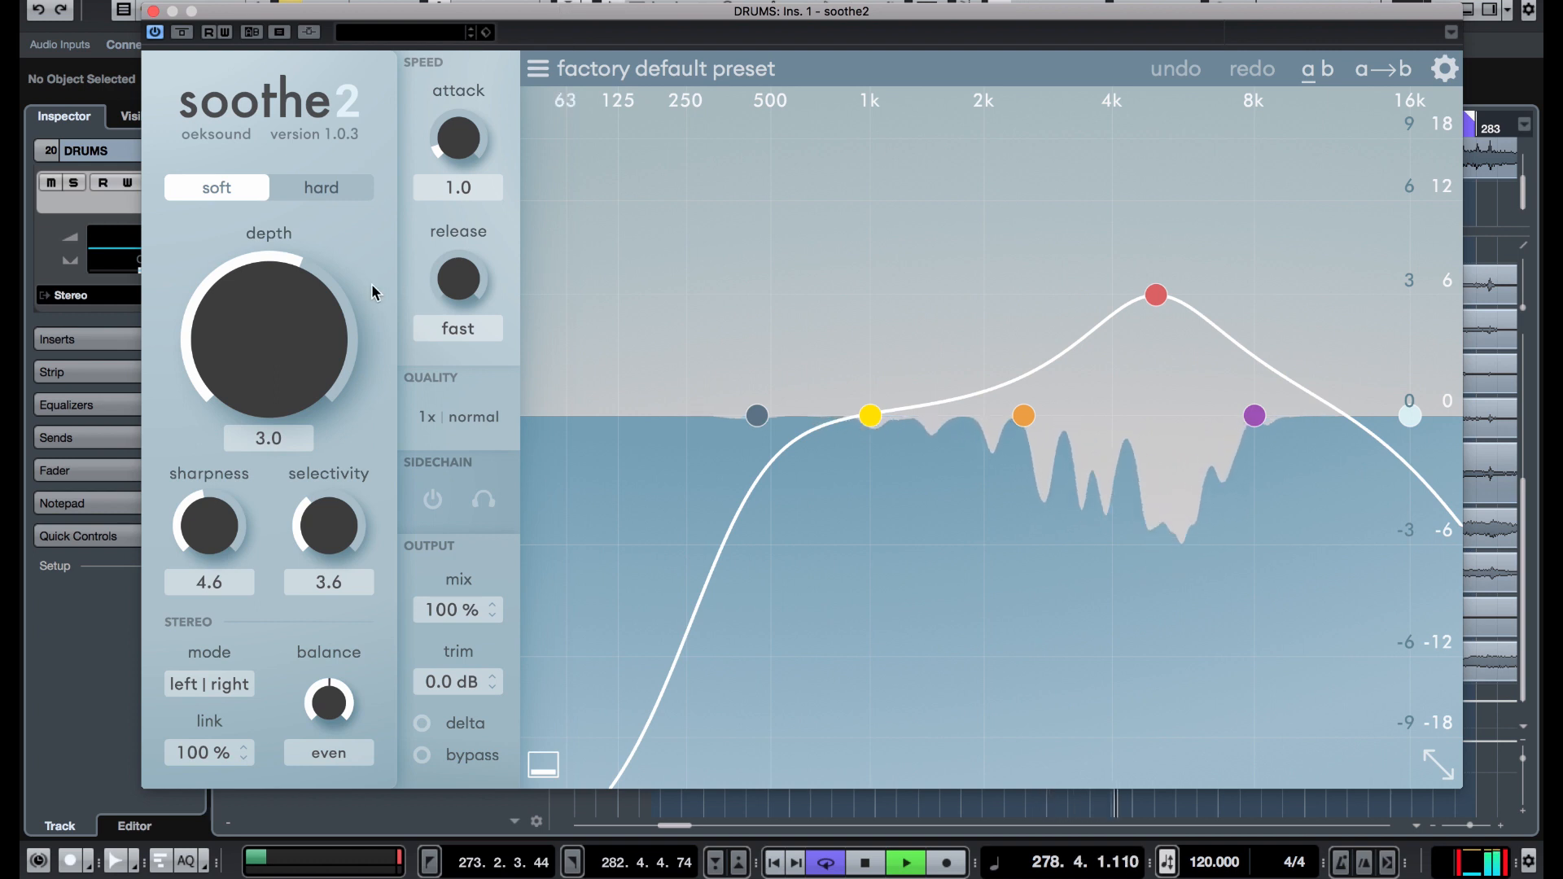
# - Set soothe2's depth to 4.6, sharpness to 4.4, selectivity to 5.1 and attack to 0.3
pyautogui.moveTo(271, 351)
pyautogui.mouseDown()
pyautogui.moveTo(262, 237)
pyautogui.moveTo(248, 359)
pyautogui.mouseUp()
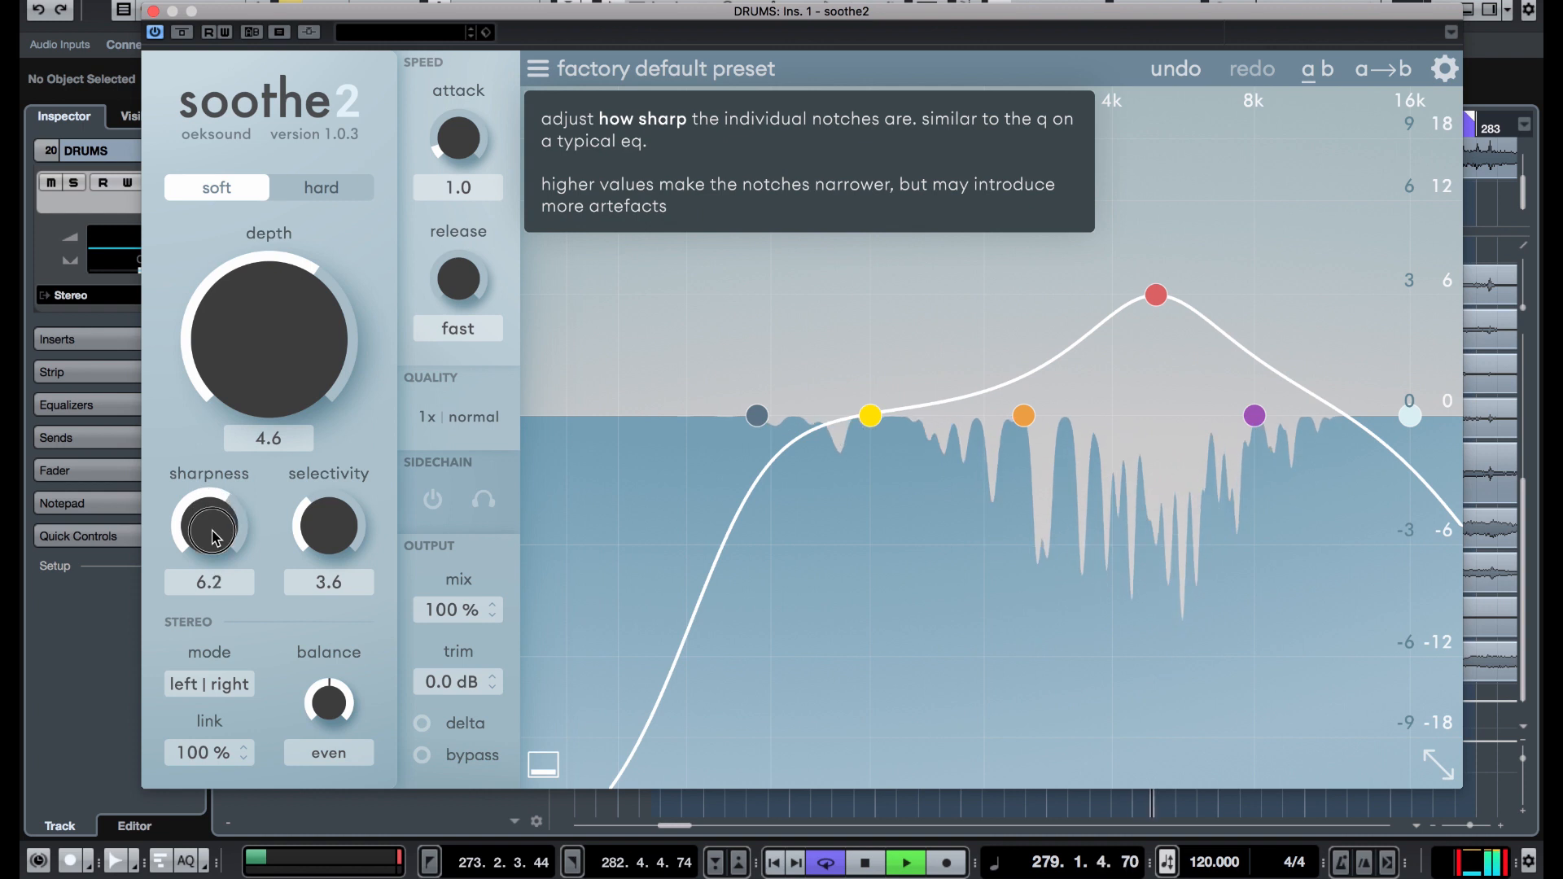
pyautogui.moveTo(210, 500); pyautogui.dragTo(218, 439)
pyautogui.moveTo(324, 524); pyautogui.dragTo(343, 358)
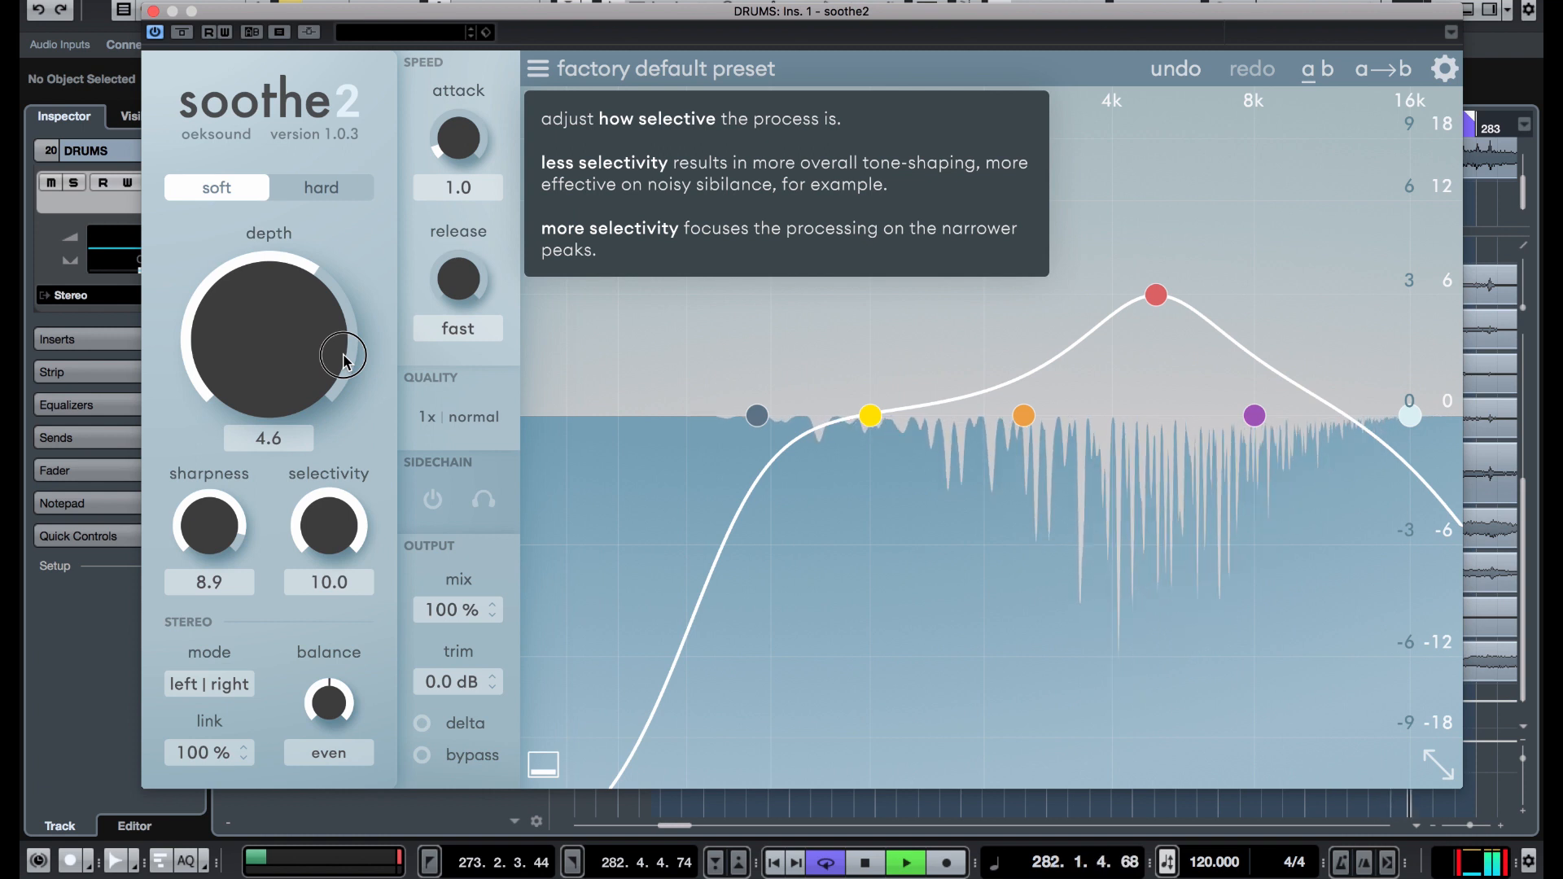
pyautogui.moveTo(329, 435); pyautogui.dragTo(328, 458)
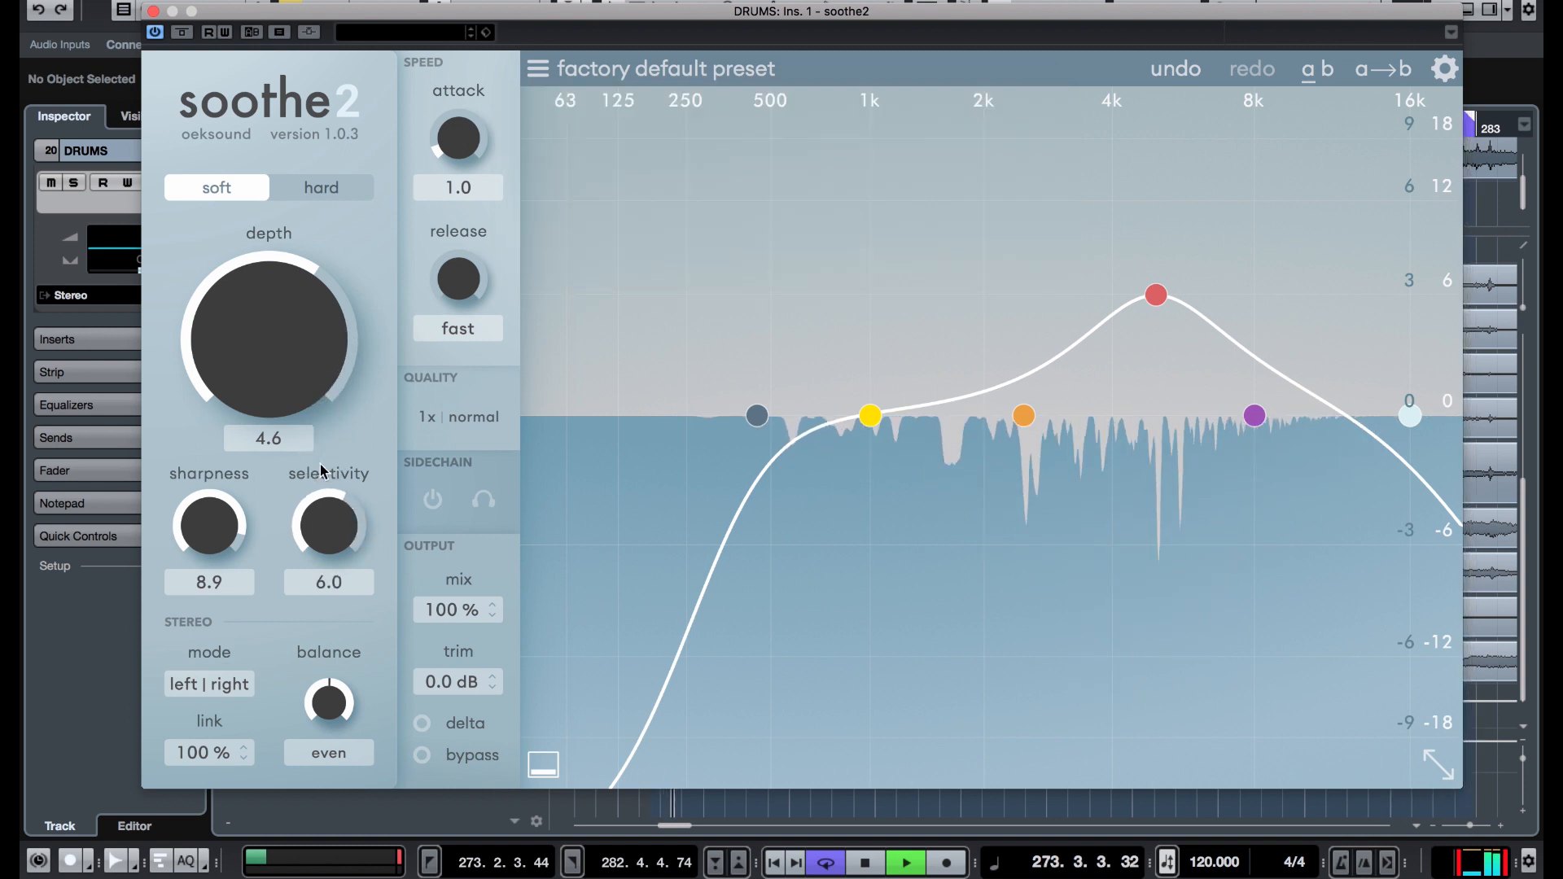
pyautogui.moveTo(219, 530); pyautogui.dragTo(218, 585)
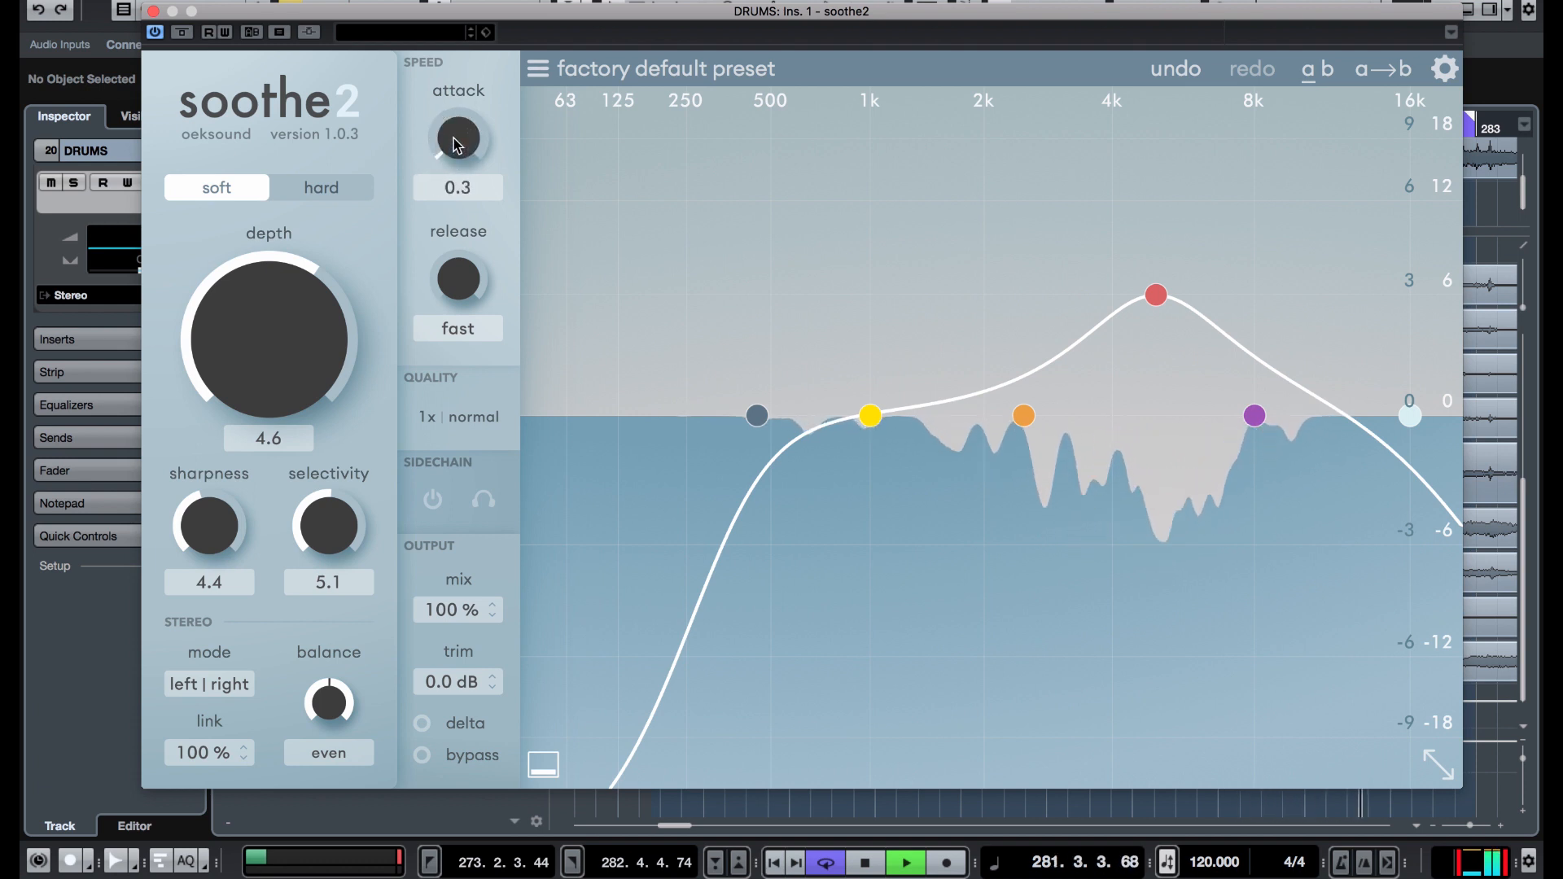
# - Try a slower release of 7.7 in soothe2 and return the release to fast
pyautogui.moveTo(459, 284); pyautogui.dragTo(456, 274)
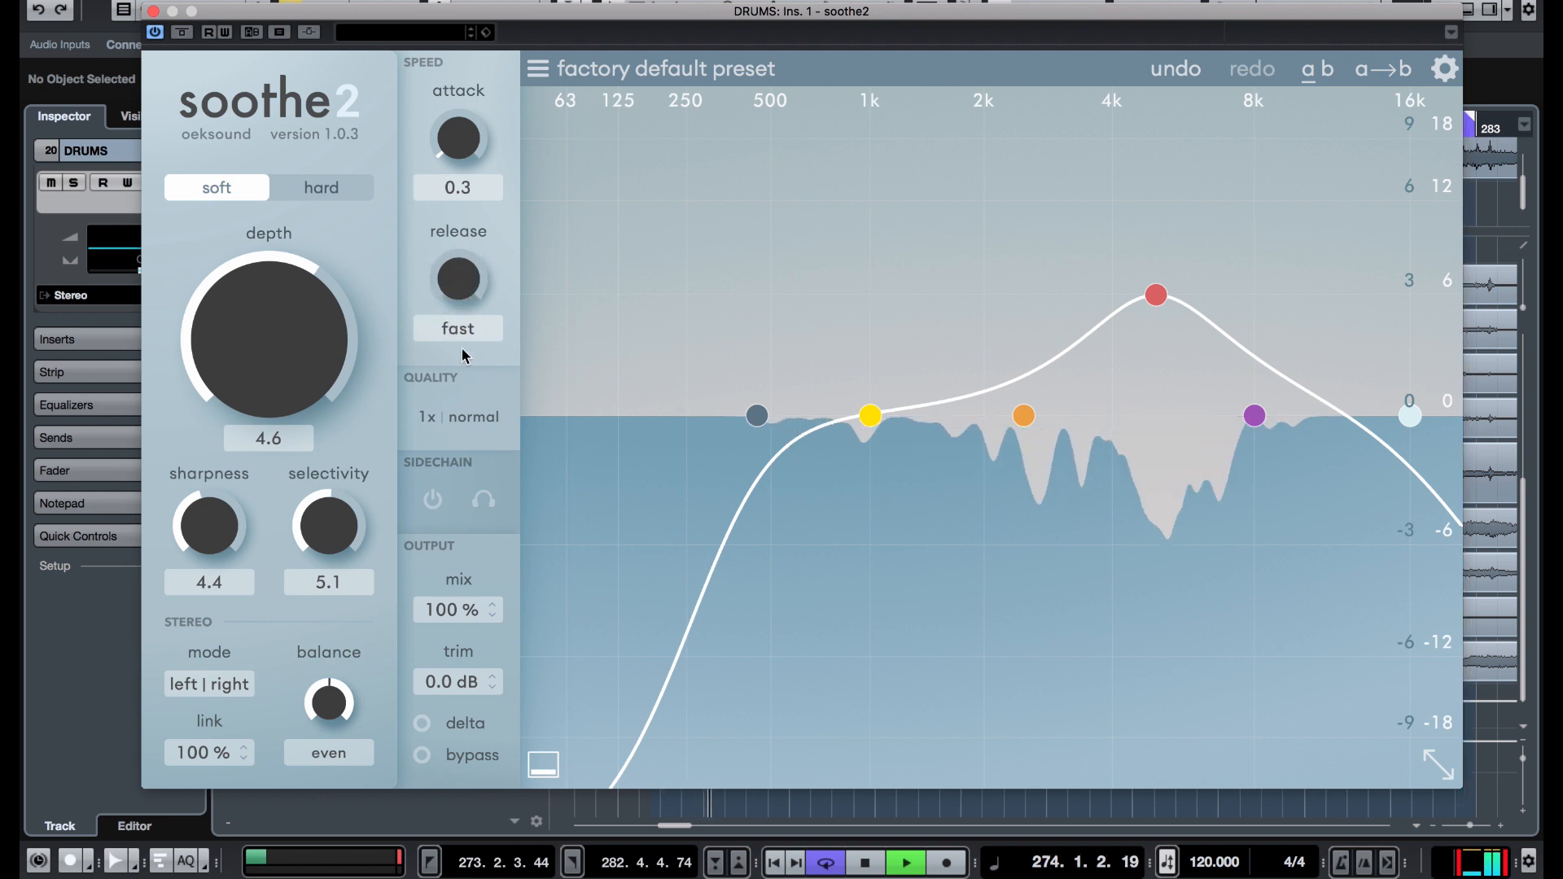
pyautogui.moveTo(452, 287); pyautogui.dragTo(452, 126)
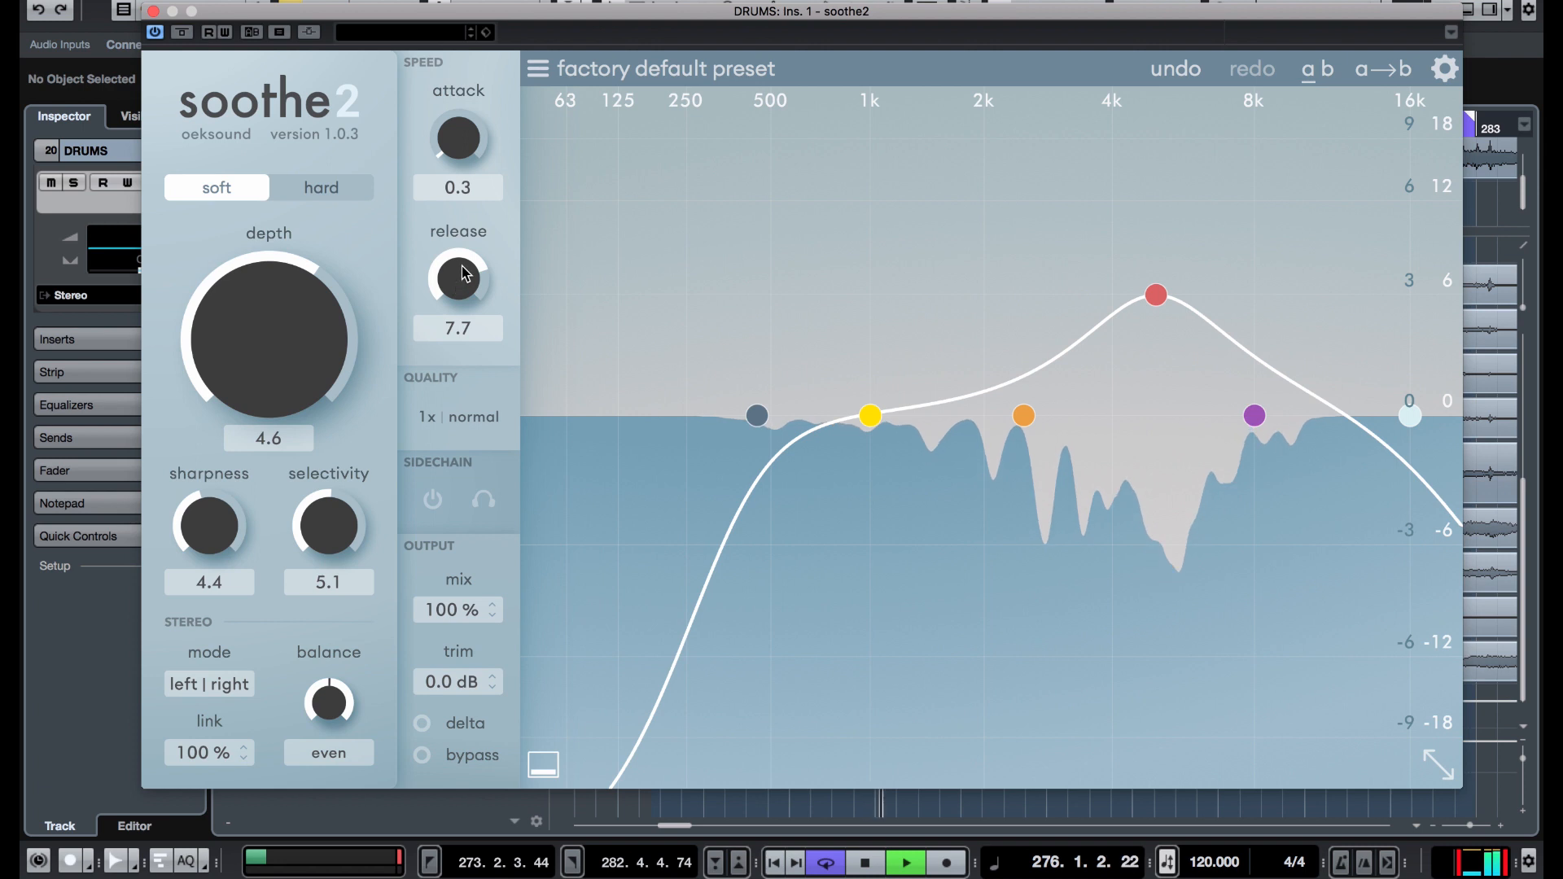
pyautogui.moveTo(460, 274); pyautogui.dragTo(444, 429)
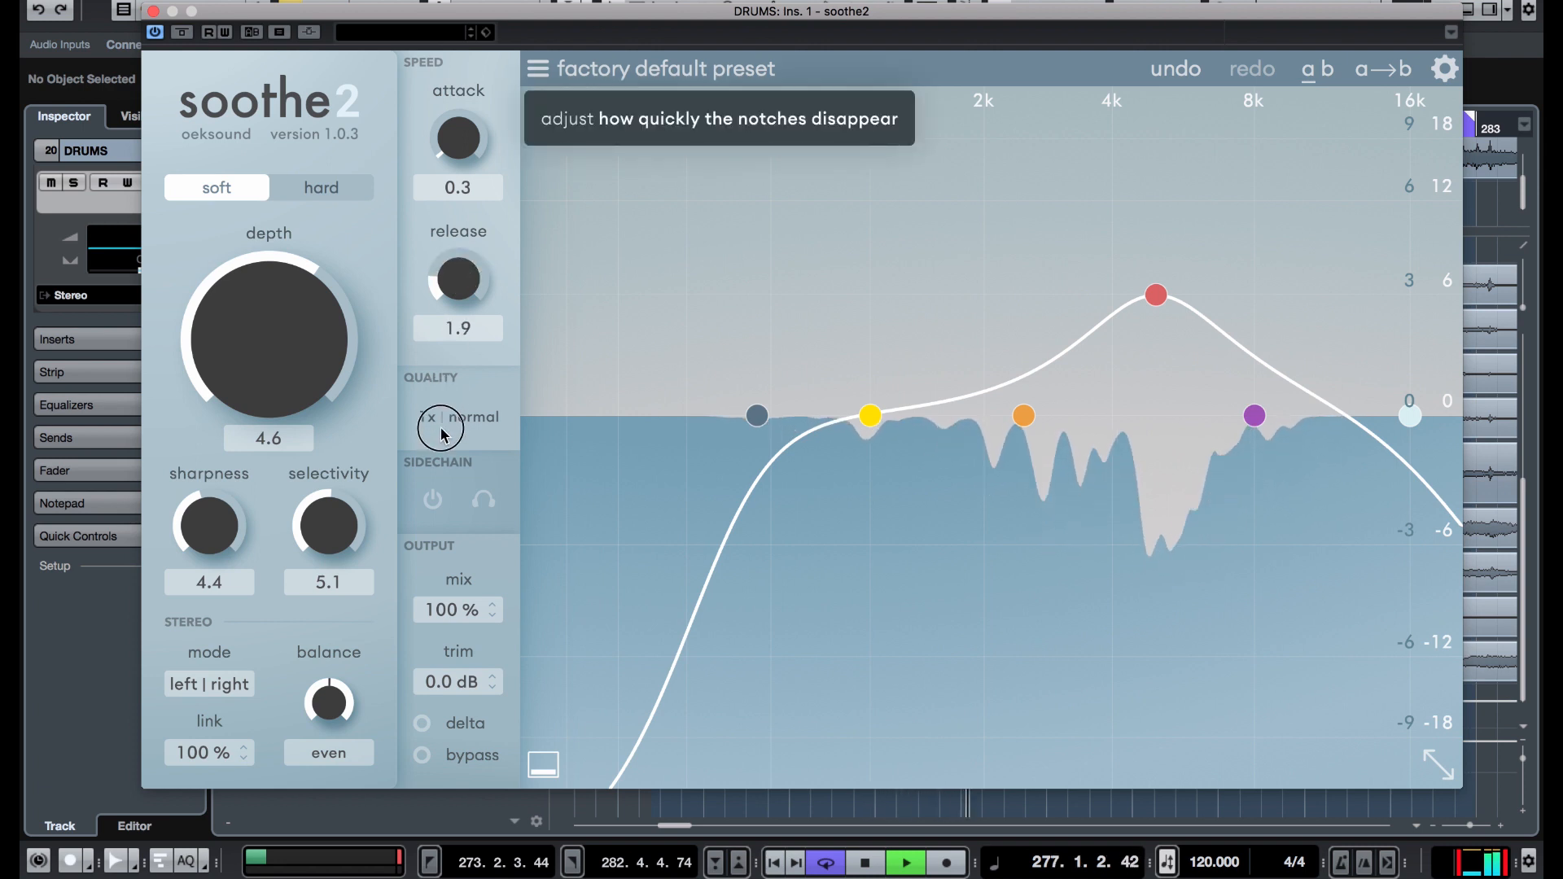
# - Examine soothe2's quality options for real-time resolution, real-time oversampling and offline oversampling, leaving them as they are
pyautogui.click(427, 418)
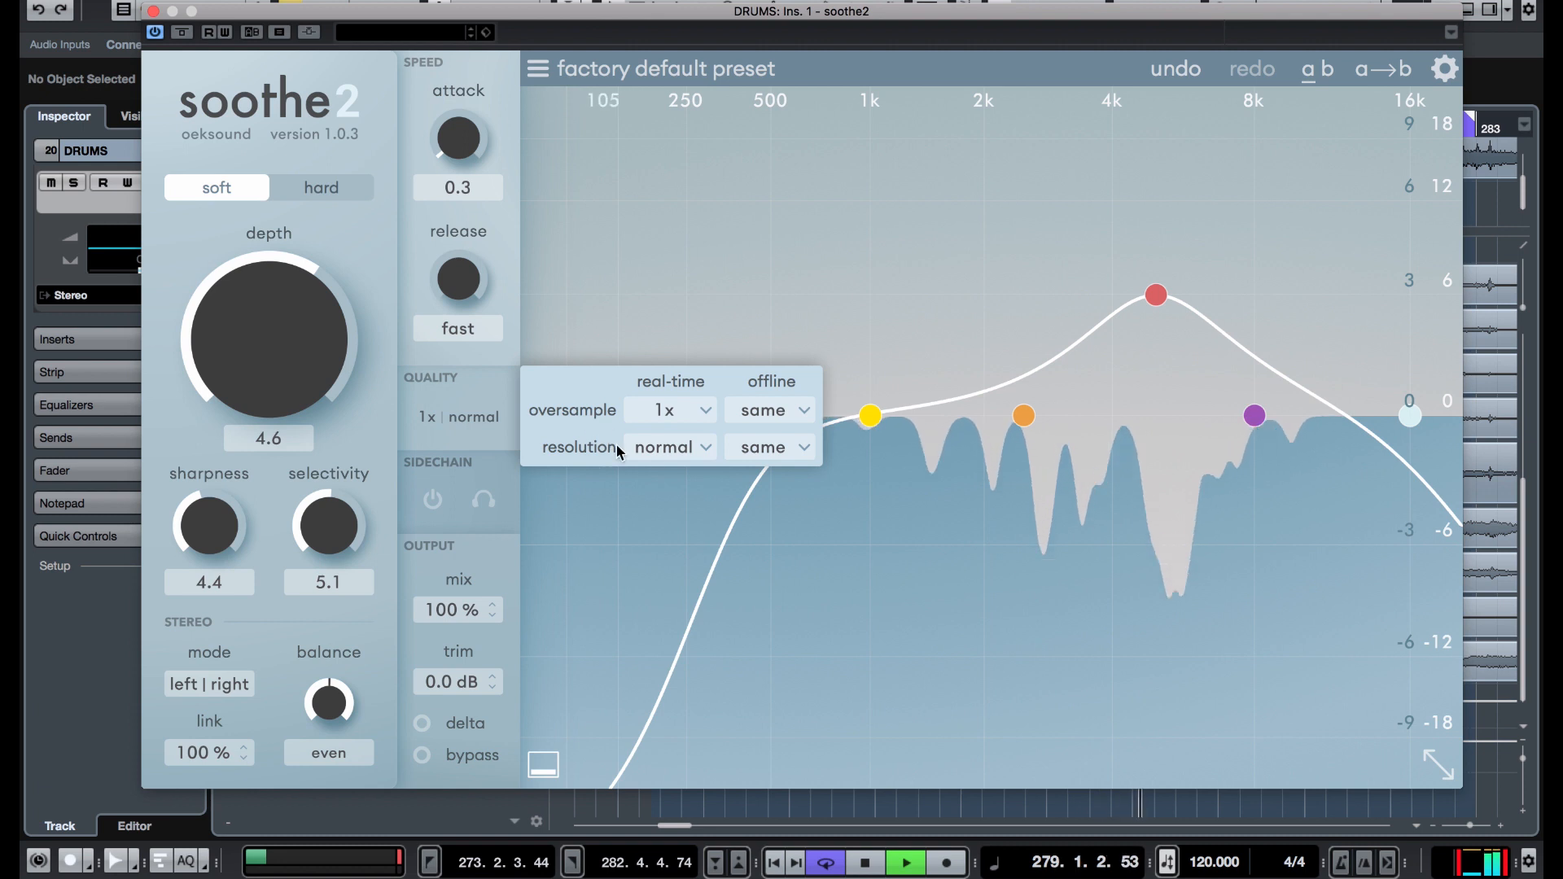
pyautogui.click(688, 452)
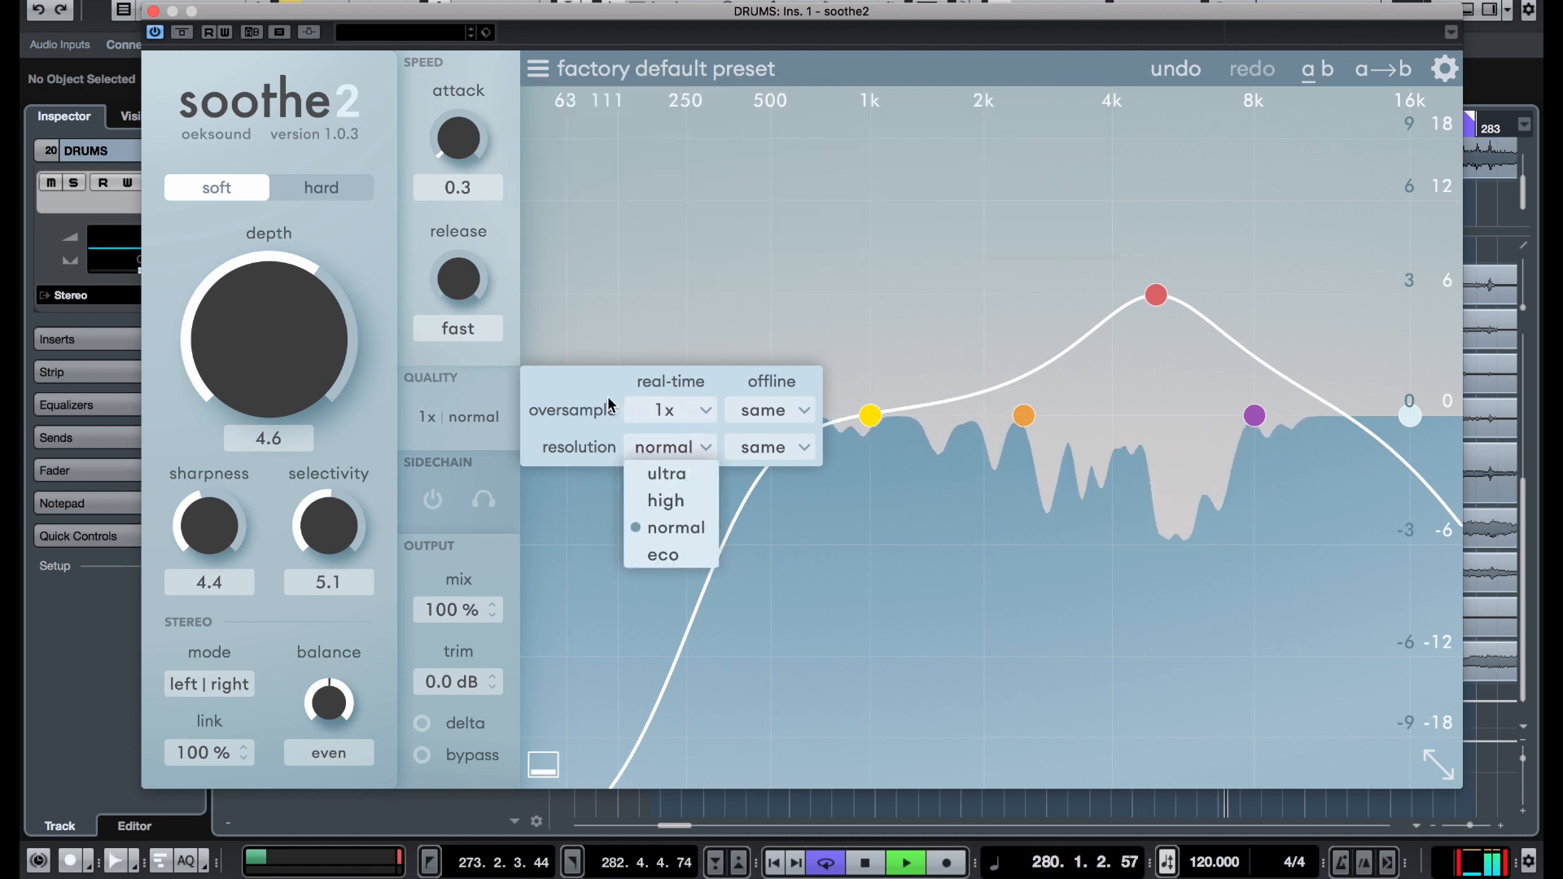
pyautogui.click(707, 414)
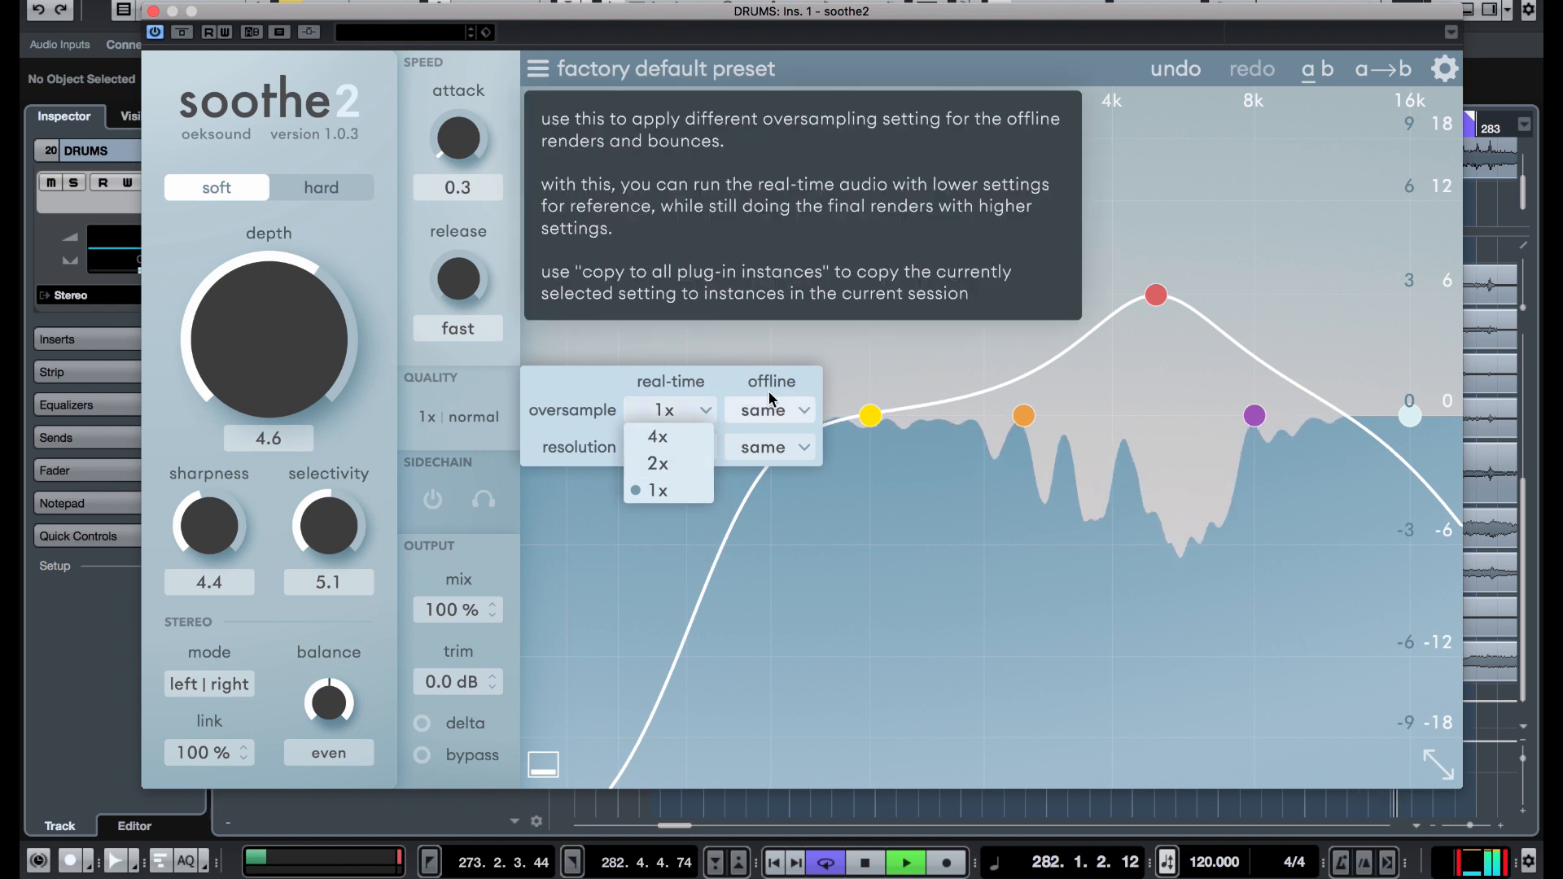
pyautogui.click(789, 407)
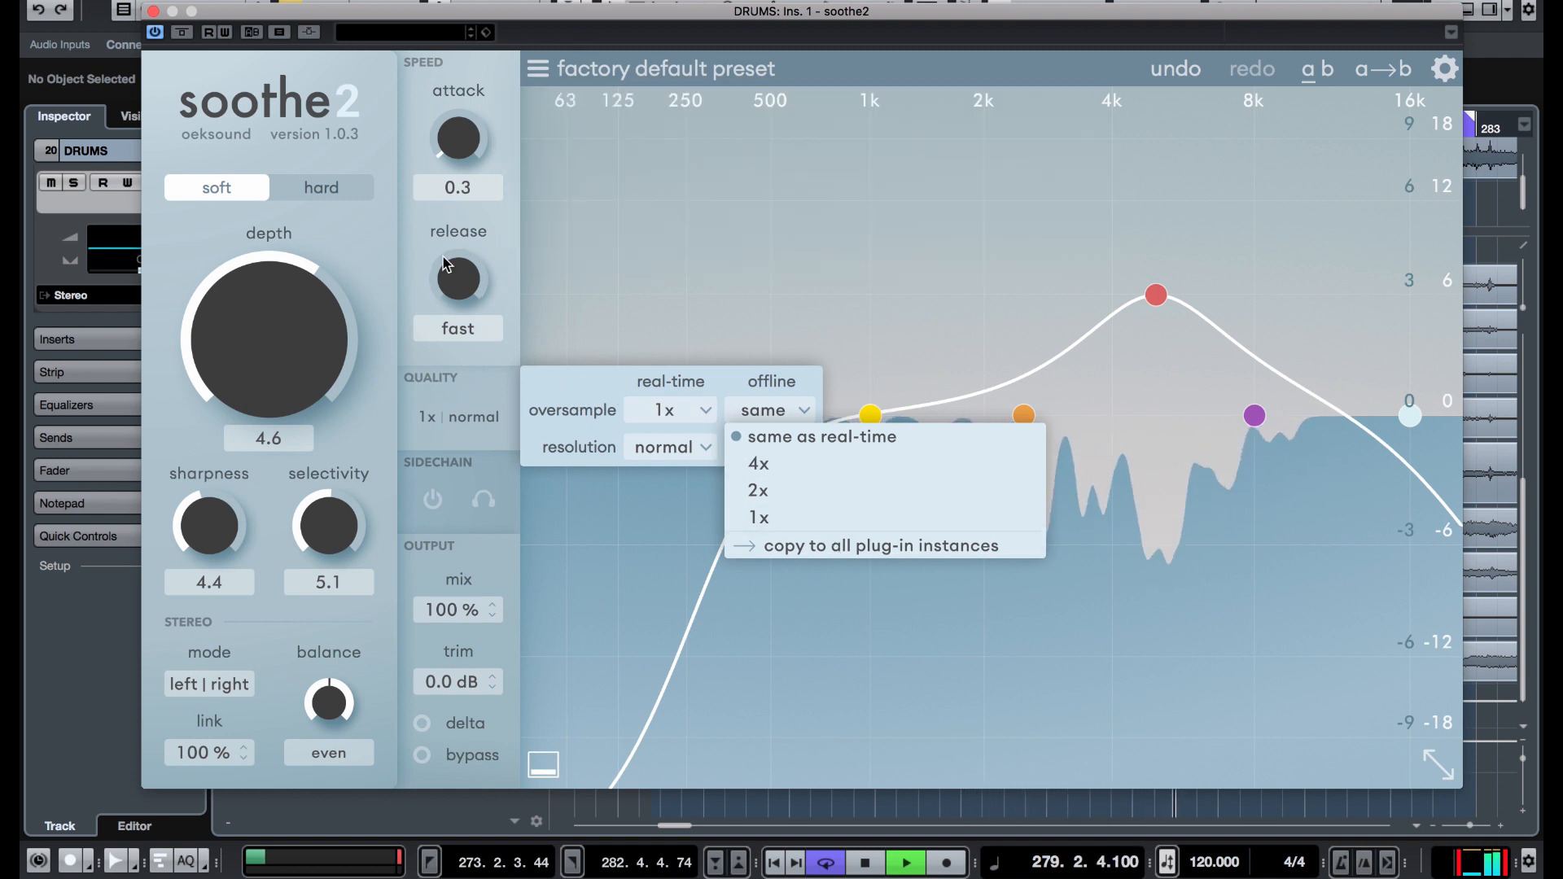
pyautogui.click(412, 246)
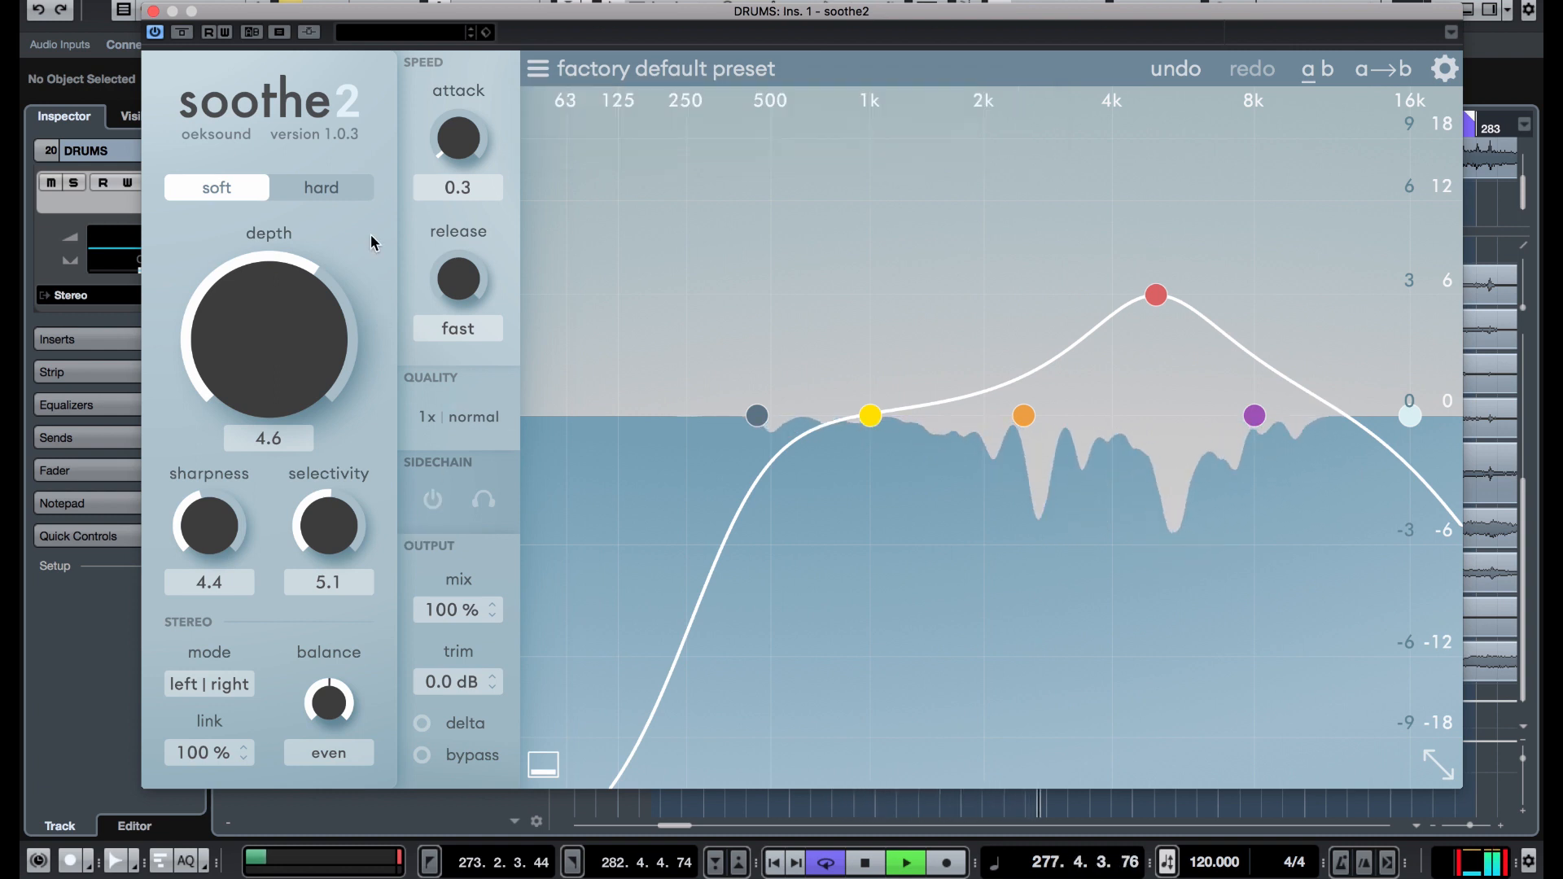
# - Switch soothe2's detection algorithm to hard mode
pyautogui.click(334, 188)
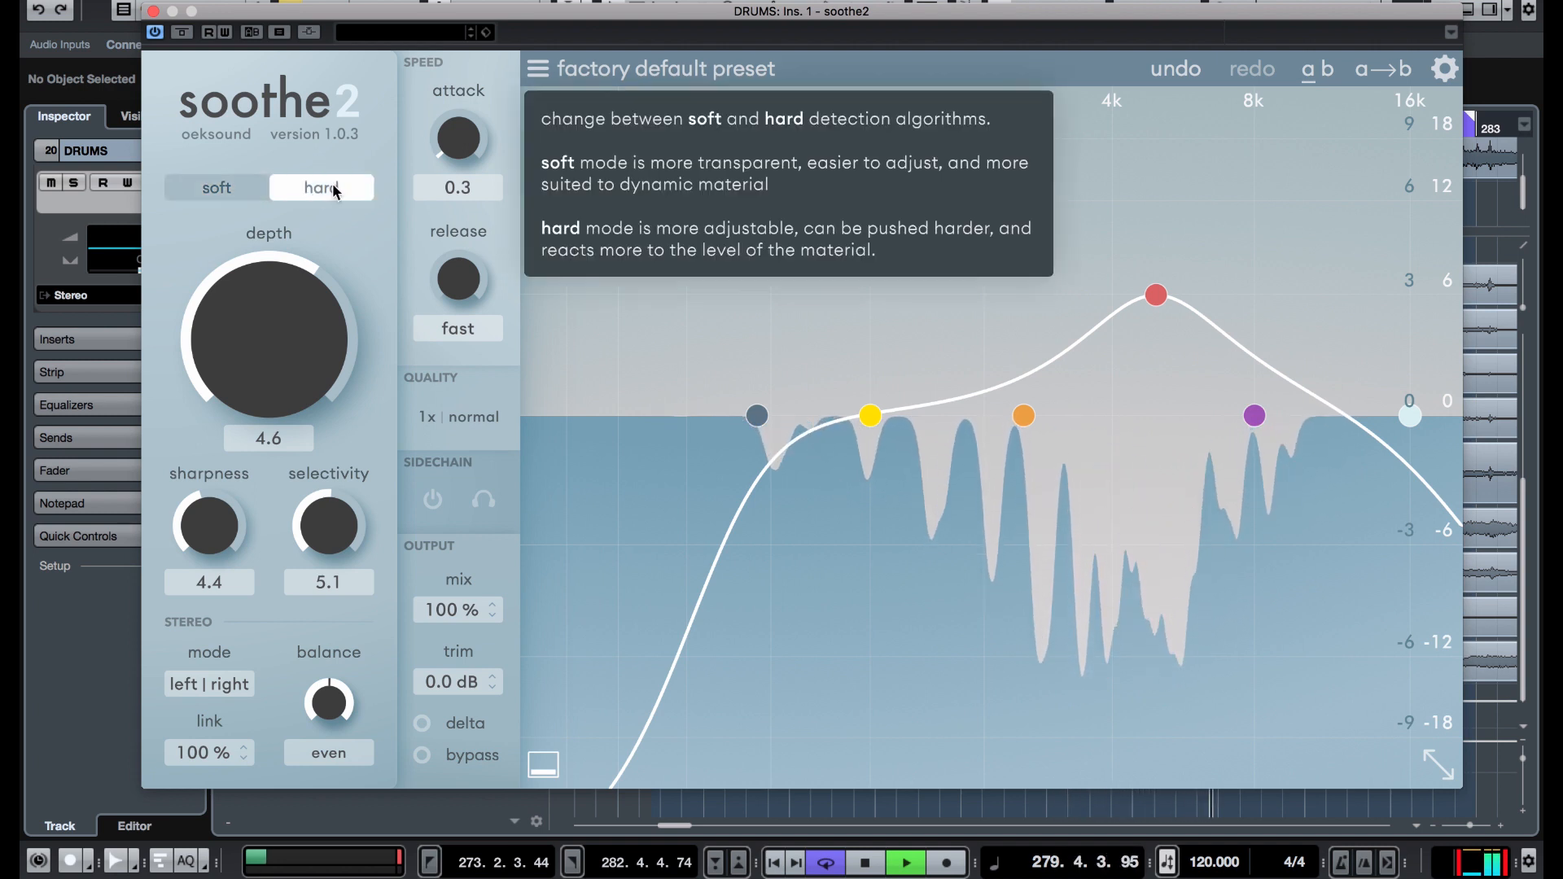
# - Return soothe2's detection to soft mode and lower band 3's sensitivity to about 0.3 dB
pyautogui.click(226, 186)
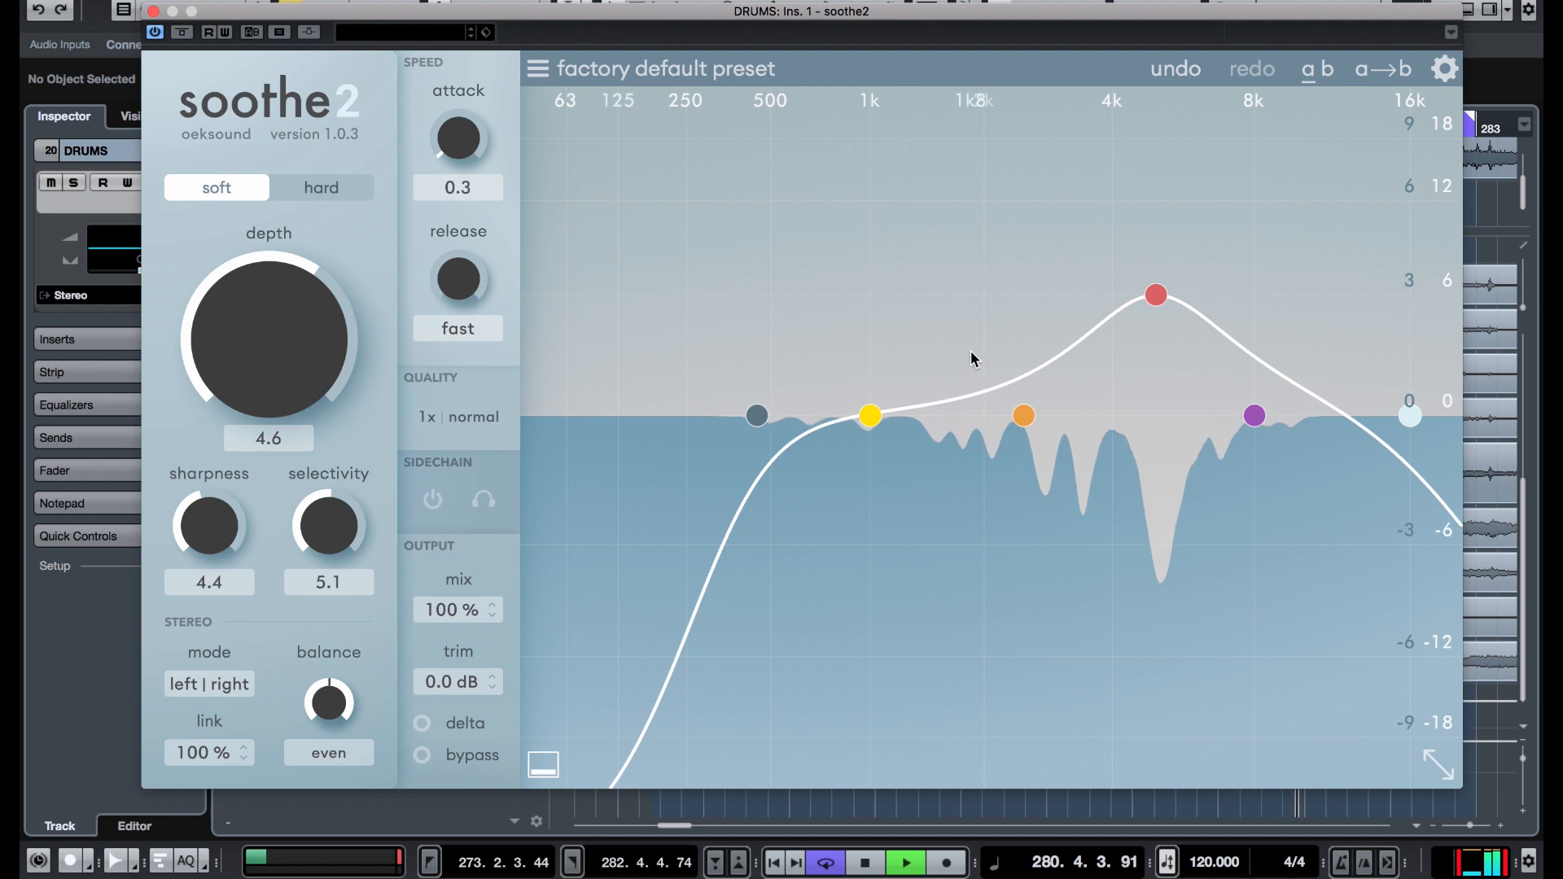
pyautogui.moveTo(1159, 305); pyautogui.dragTo(1156, 419)
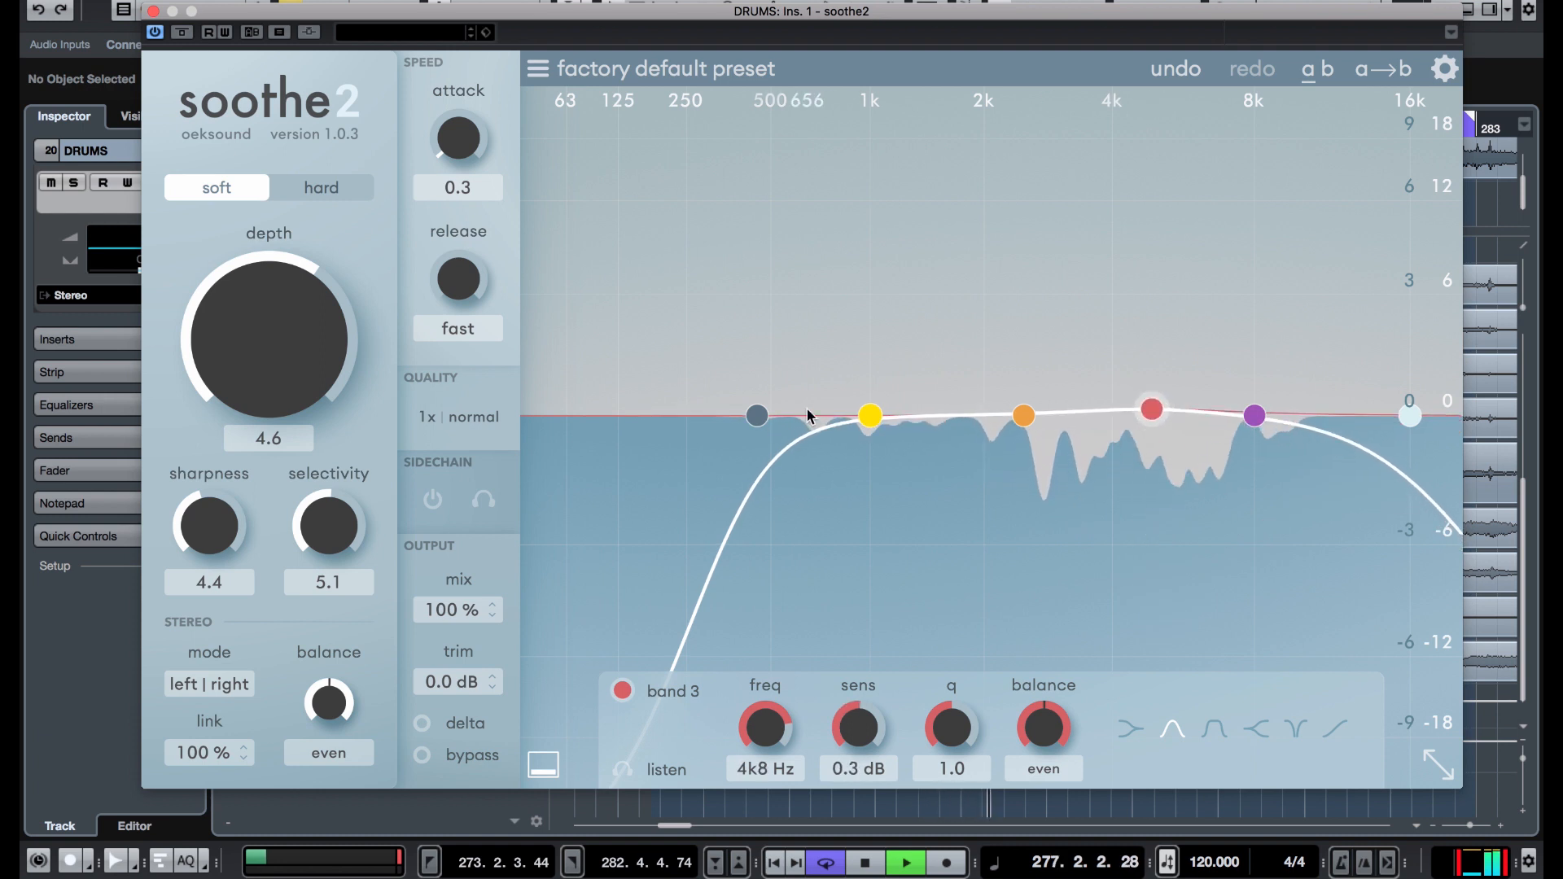
# - Narrow the sensitivity curve with the low cut at 2.4 kHz and a lower high cut, and raise band 3's sensitivity again
pyautogui.moveTo(756, 415); pyautogui.dragTo(1008, 510)
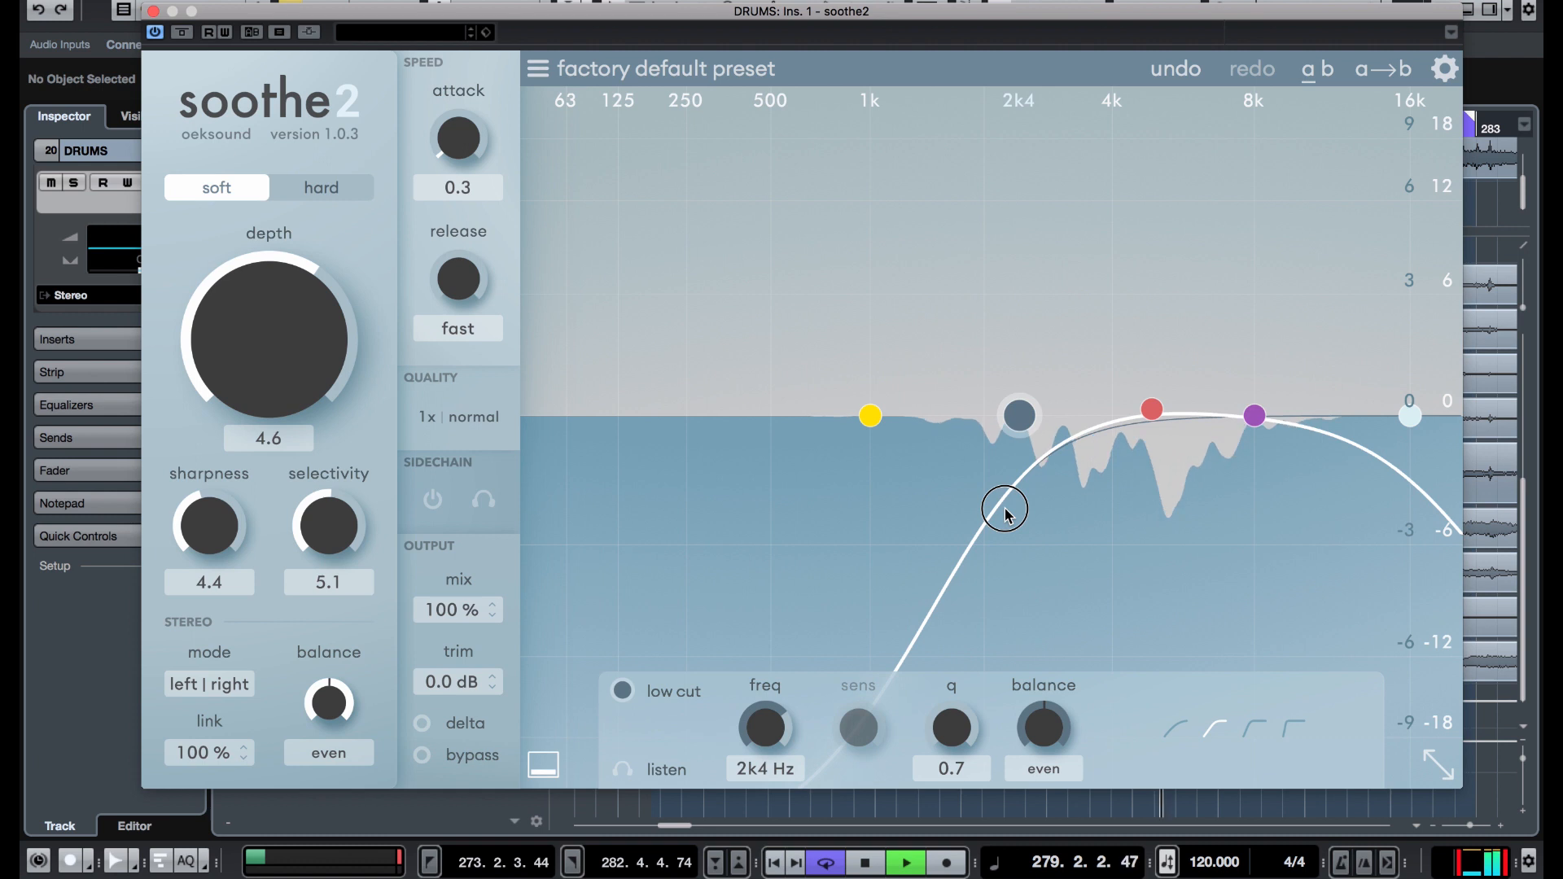
pyautogui.moveTo(1409, 414); pyautogui.dragTo(1309, 413)
pyautogui.click(1151, 409)
pyautogui.moveTo(1151, 338)
pyautogui.mouseDown()
pyautogui.moveTo(1141, 230)
pyautogui.moveTo(1143, 333)
pyautogui.mouseUp()
# - Lower the low cut to 198 Hz, shift band 1 to about 635 Hz and raise its sensitivity
pyautogui.moveTo(1020, 419); pyautogui.dragTo(665, 407)
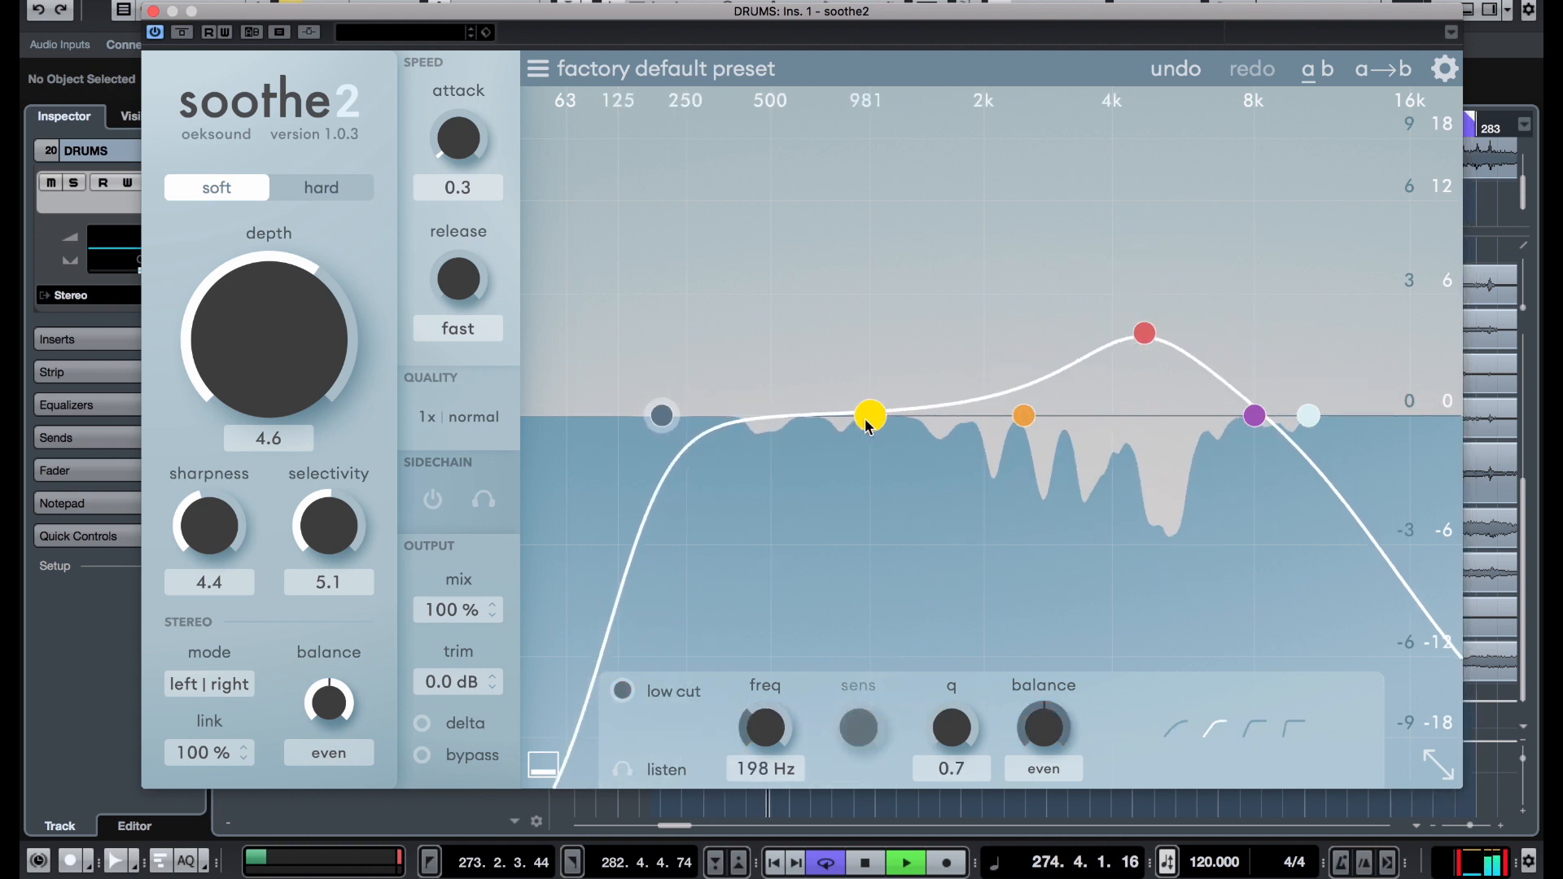
pyautogui.moveTo(868, 425); pyautogui.dragTo(795, 413)
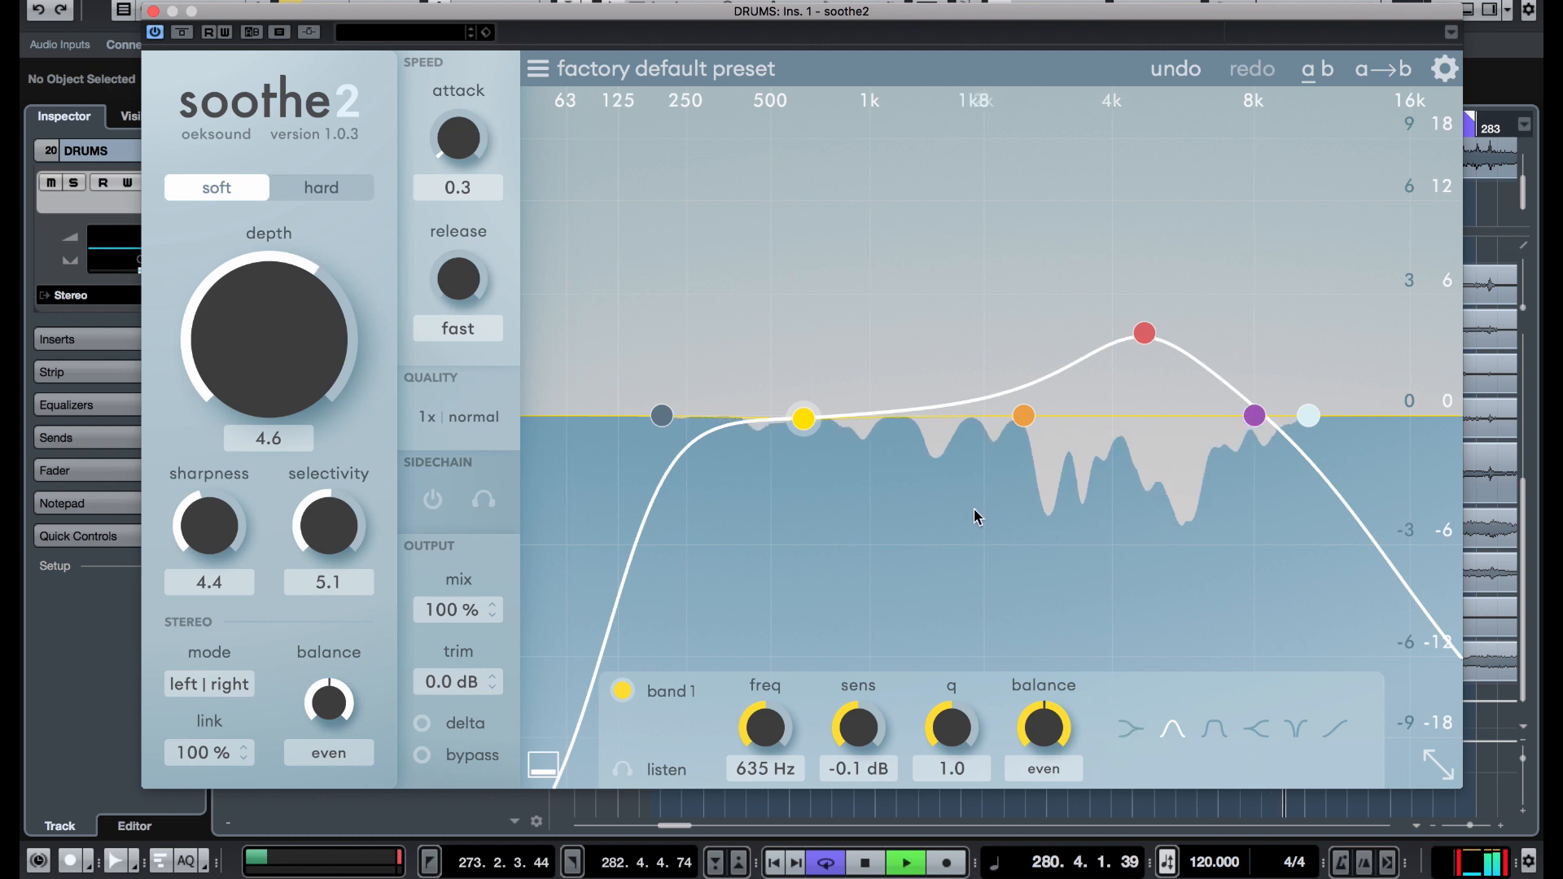
pyautogui.moveTo(798, 413); pyautogui.dragTo(850, 238)
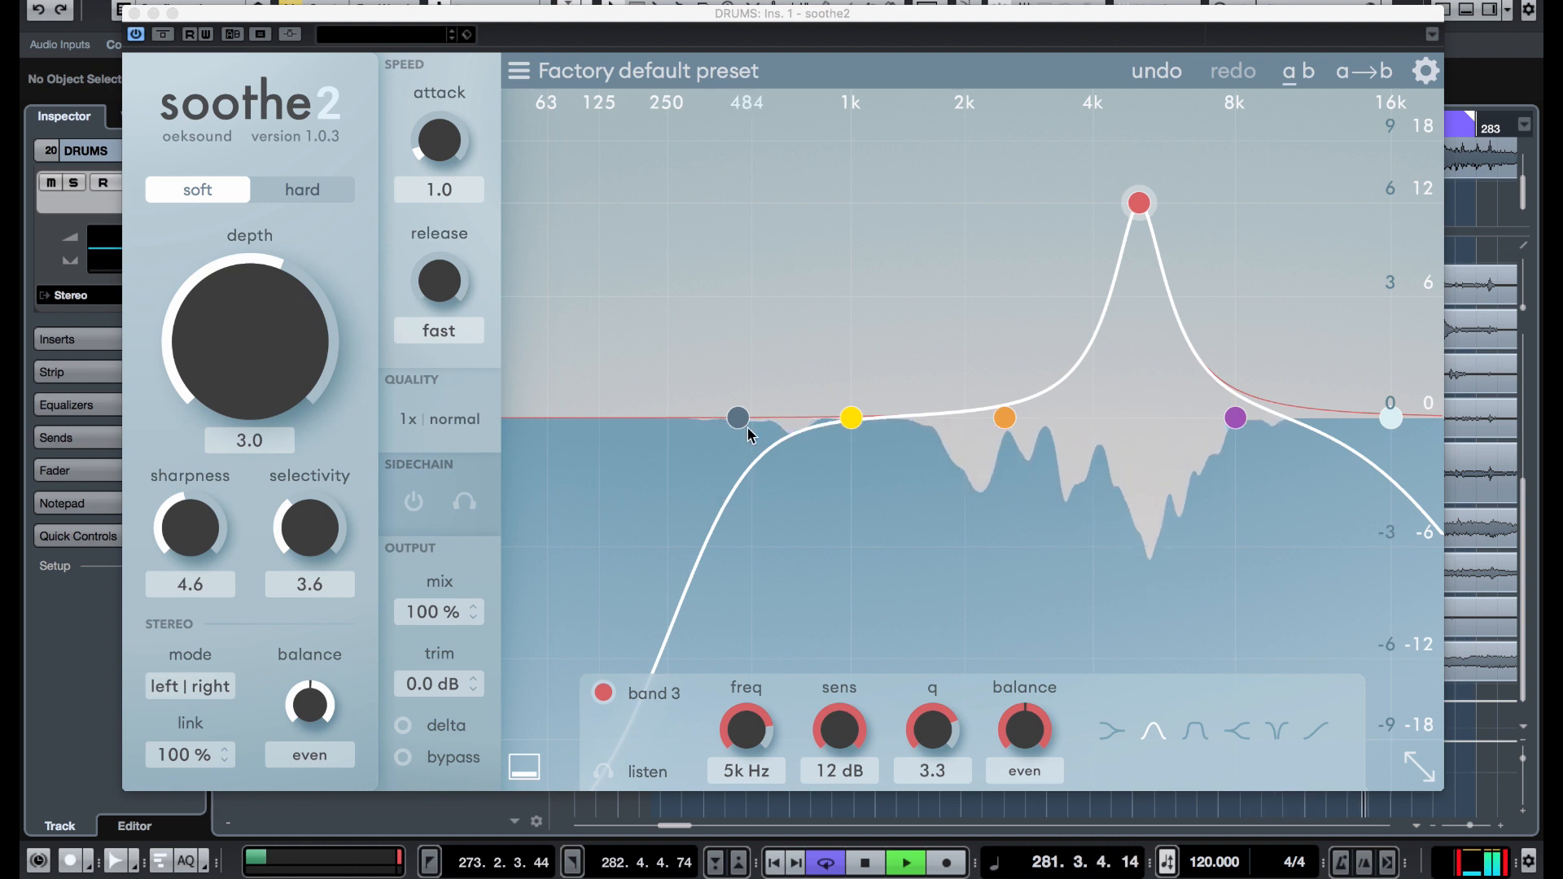
# - Lower the low cut to 20 Hz and raise band 1 to about 8.4 dB at 206 Hz
pyautogui.moveTo(745, 422); pyautogui.dragTo(475, 398)
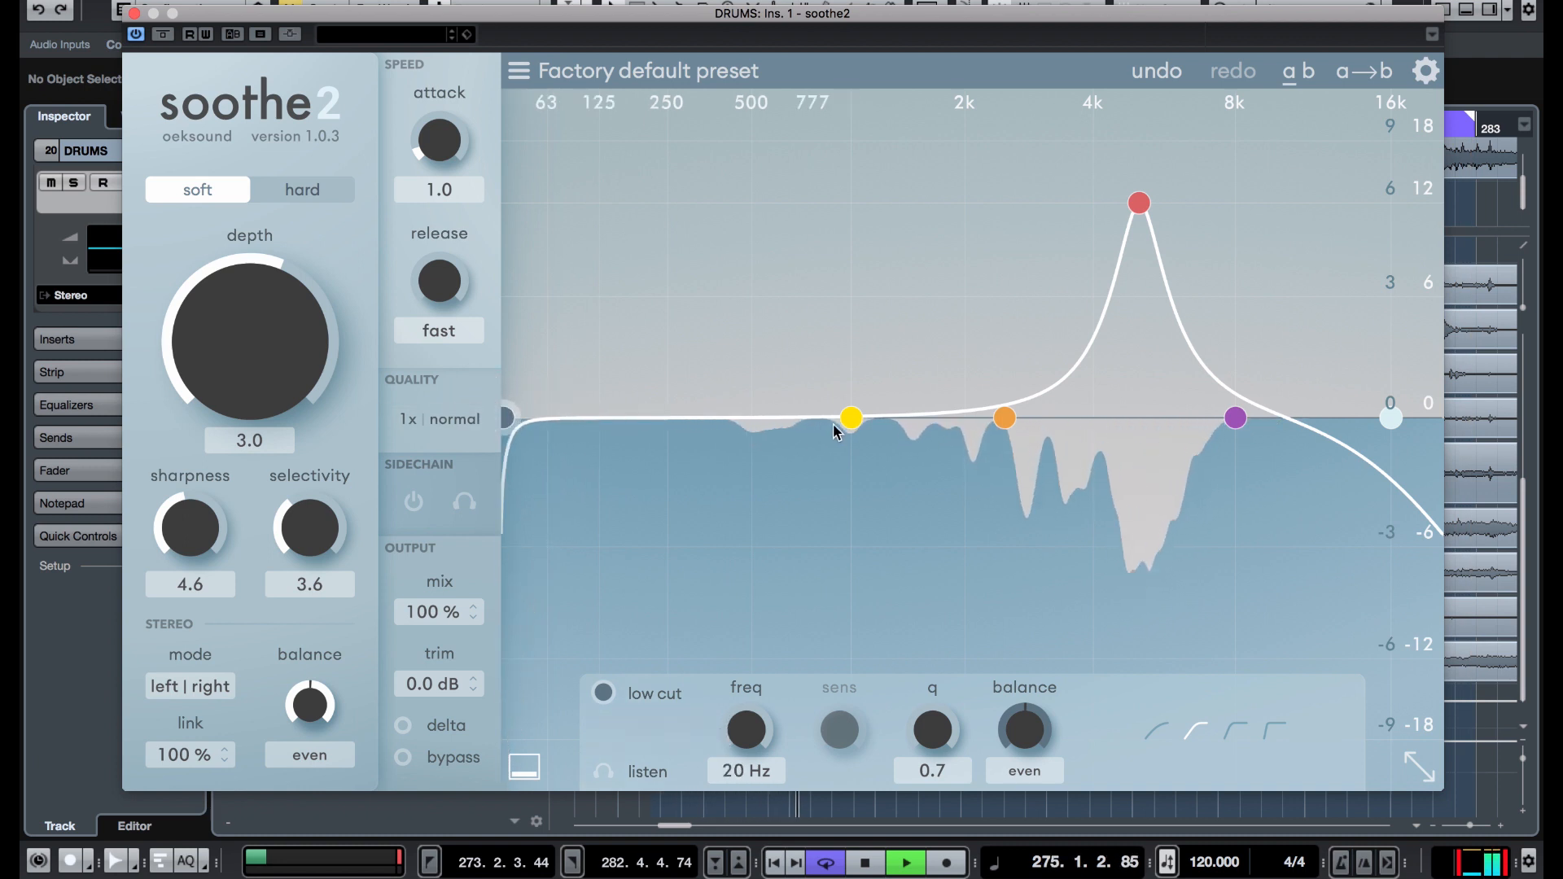
pyautogui.moveTo(859, 425); pyautogui.dragTo(710, 414)
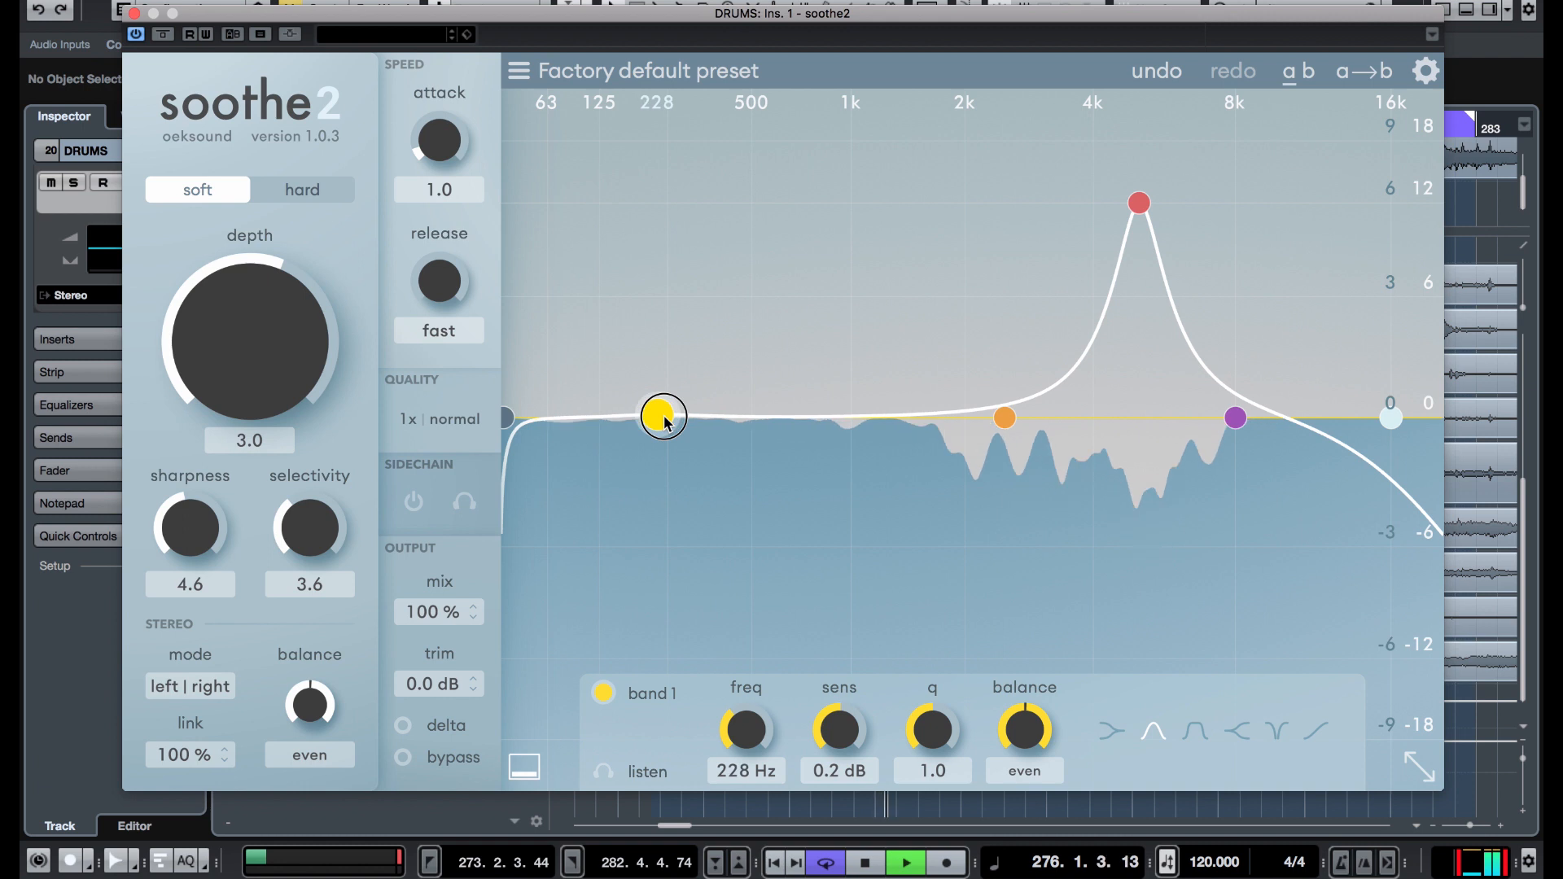
pyautogui.moveTo(651, 417); pyautogui.dragTo(656, 262)
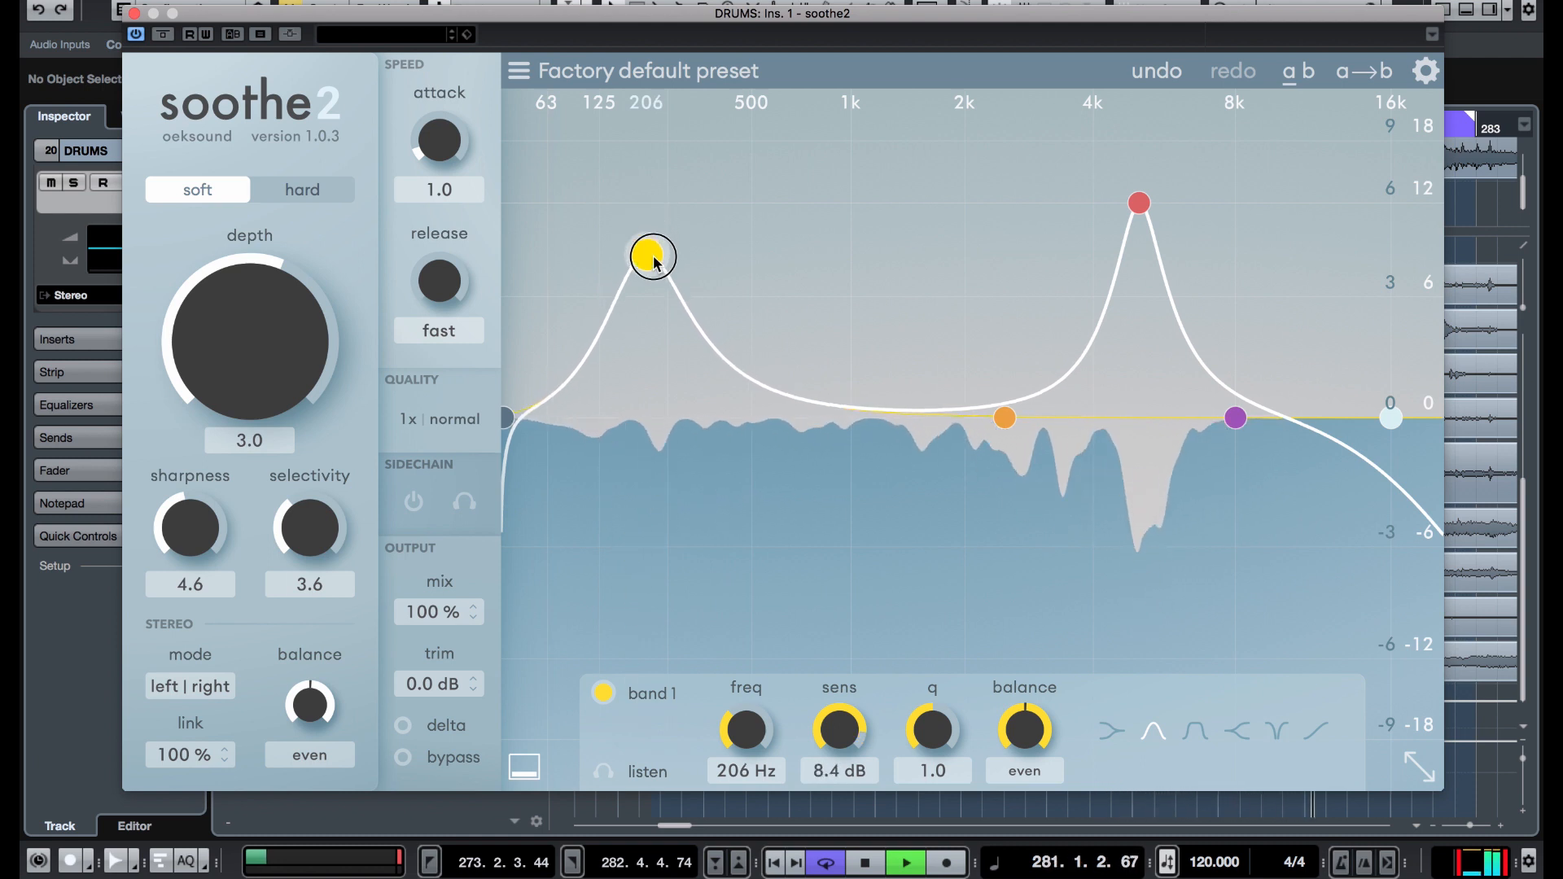
# - Try band 1 at 7.0 dB and nearly flat for comparison, and settle it at 8.8 dB and 184 Hz
pyautogui.moveTo(656, 262); pyautogui.dragTo(656, 275)
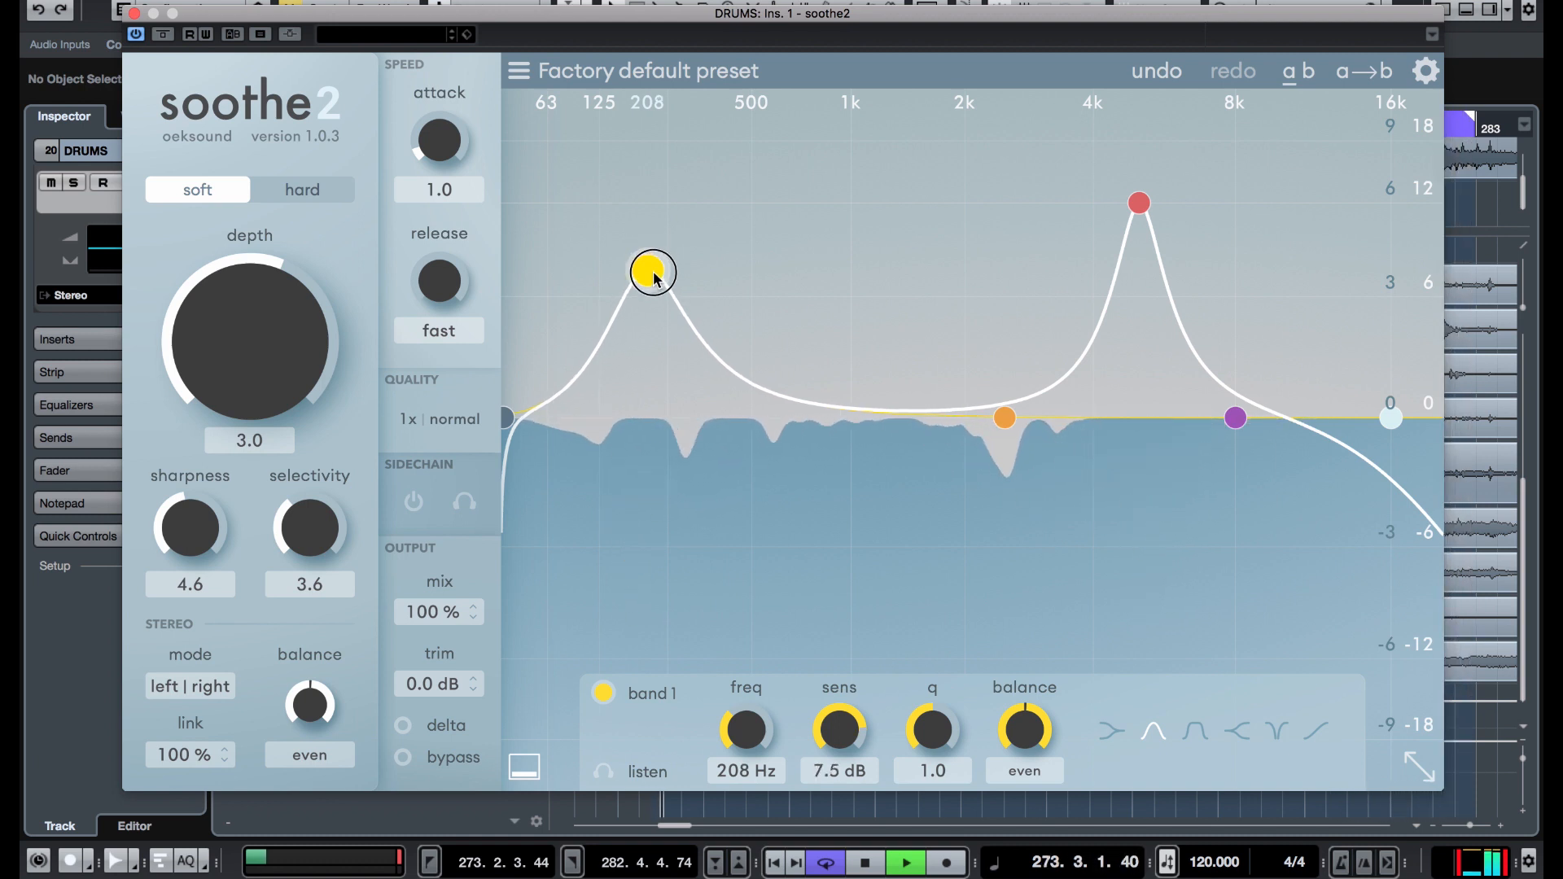
pyautogui.moveTo(655, 275); pyautogui.dragTo(654, 283)
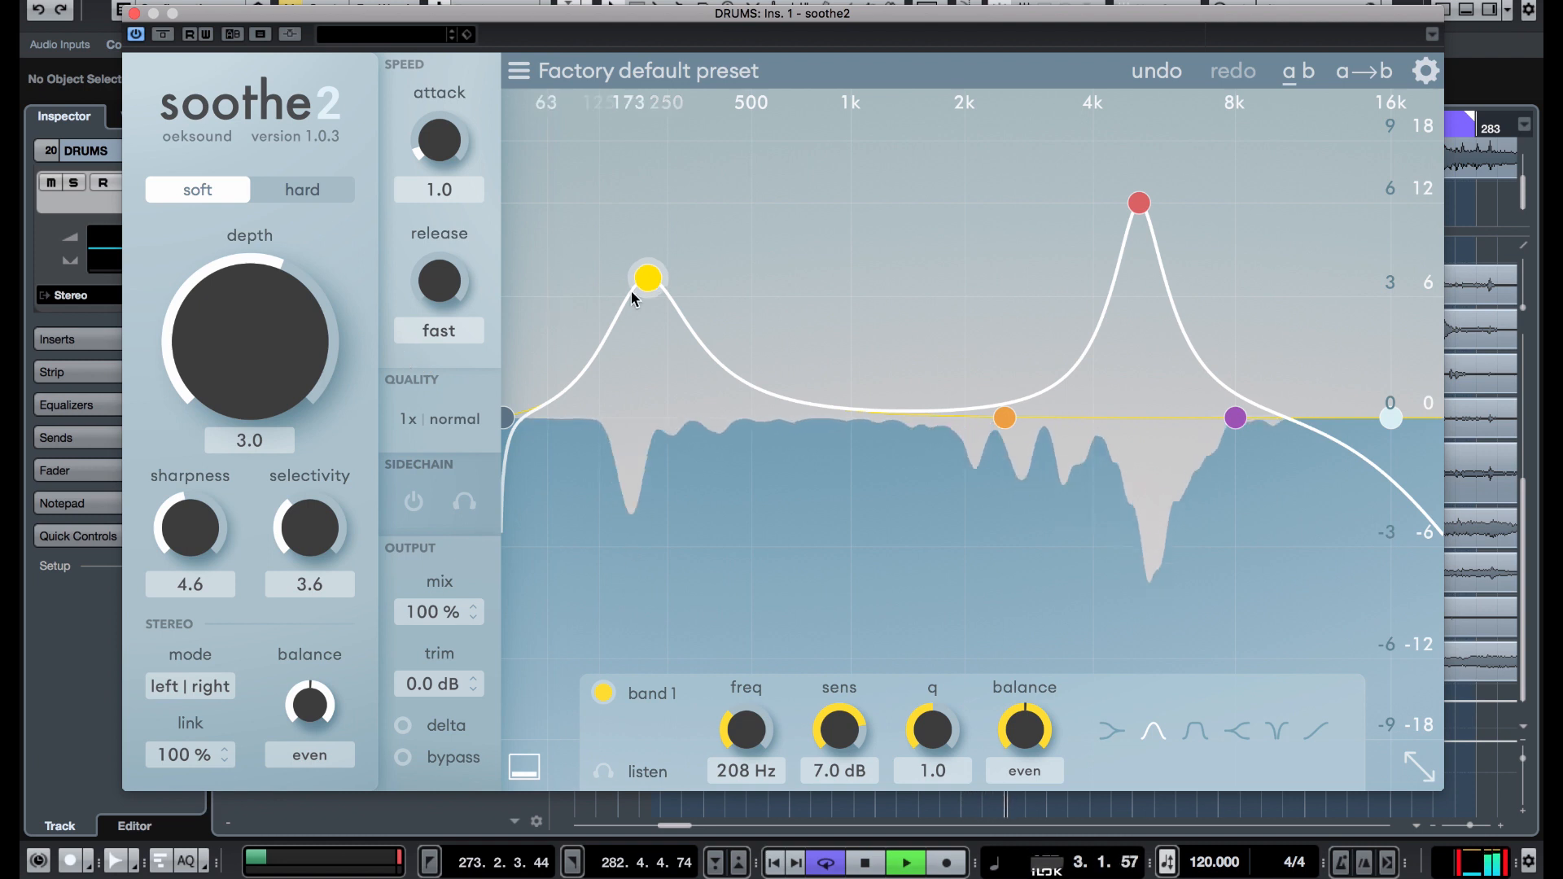
pyautogui.moveTo(647, 278); pyautogui.dragTo(644, 396)
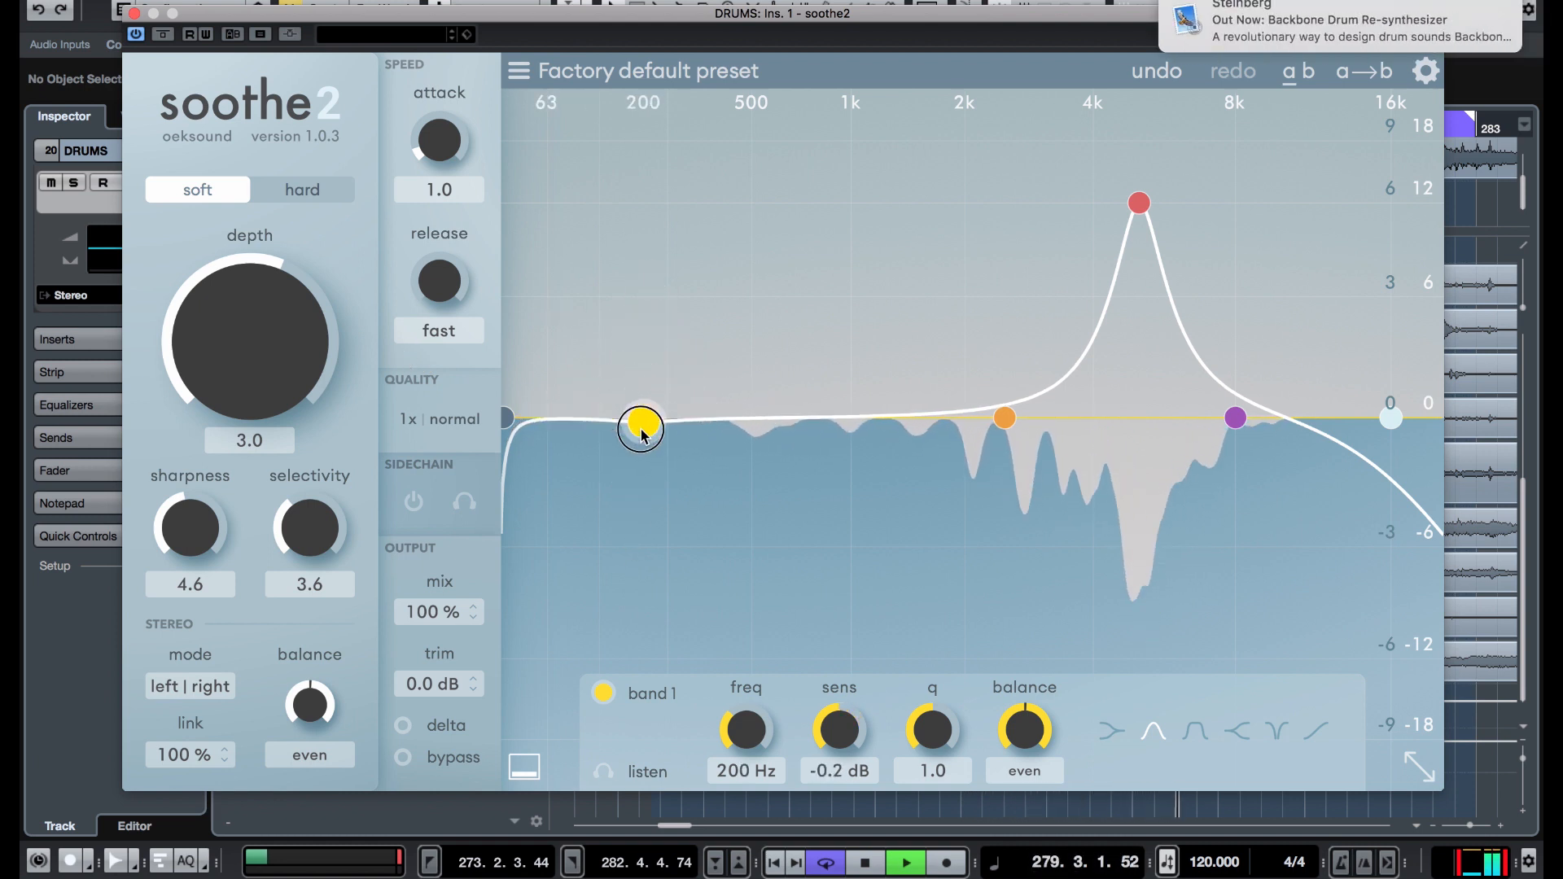
pyautogui.moveTo(642, 434); pyautogui.dragTo(632, 257)
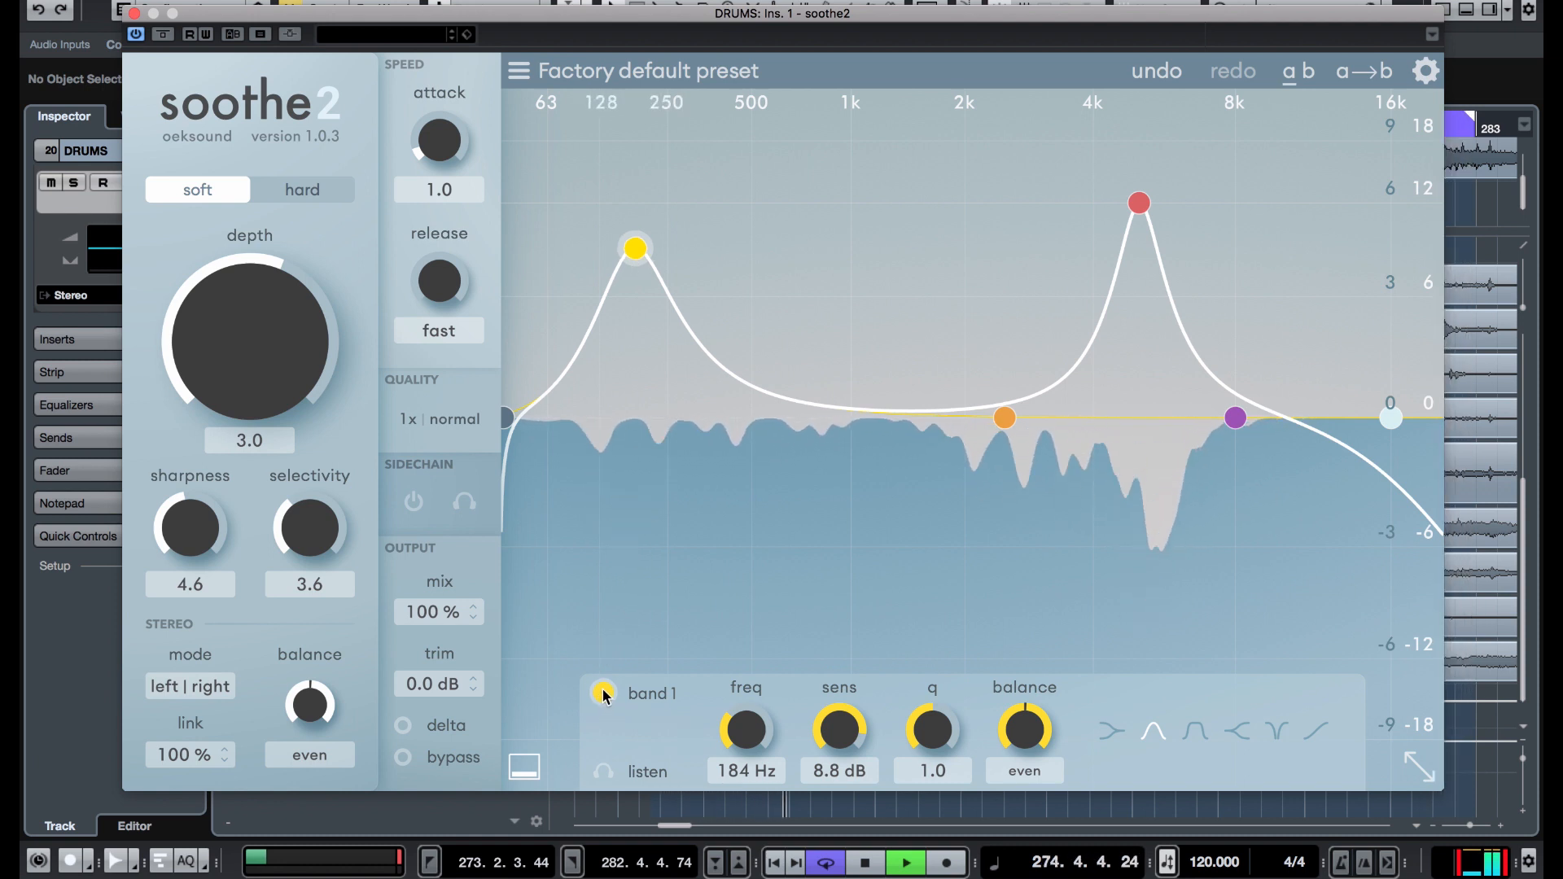
# - Audition band 1 alone with its listen function, and compare the sound with the band off and on
pyautogui.click(604, 774)
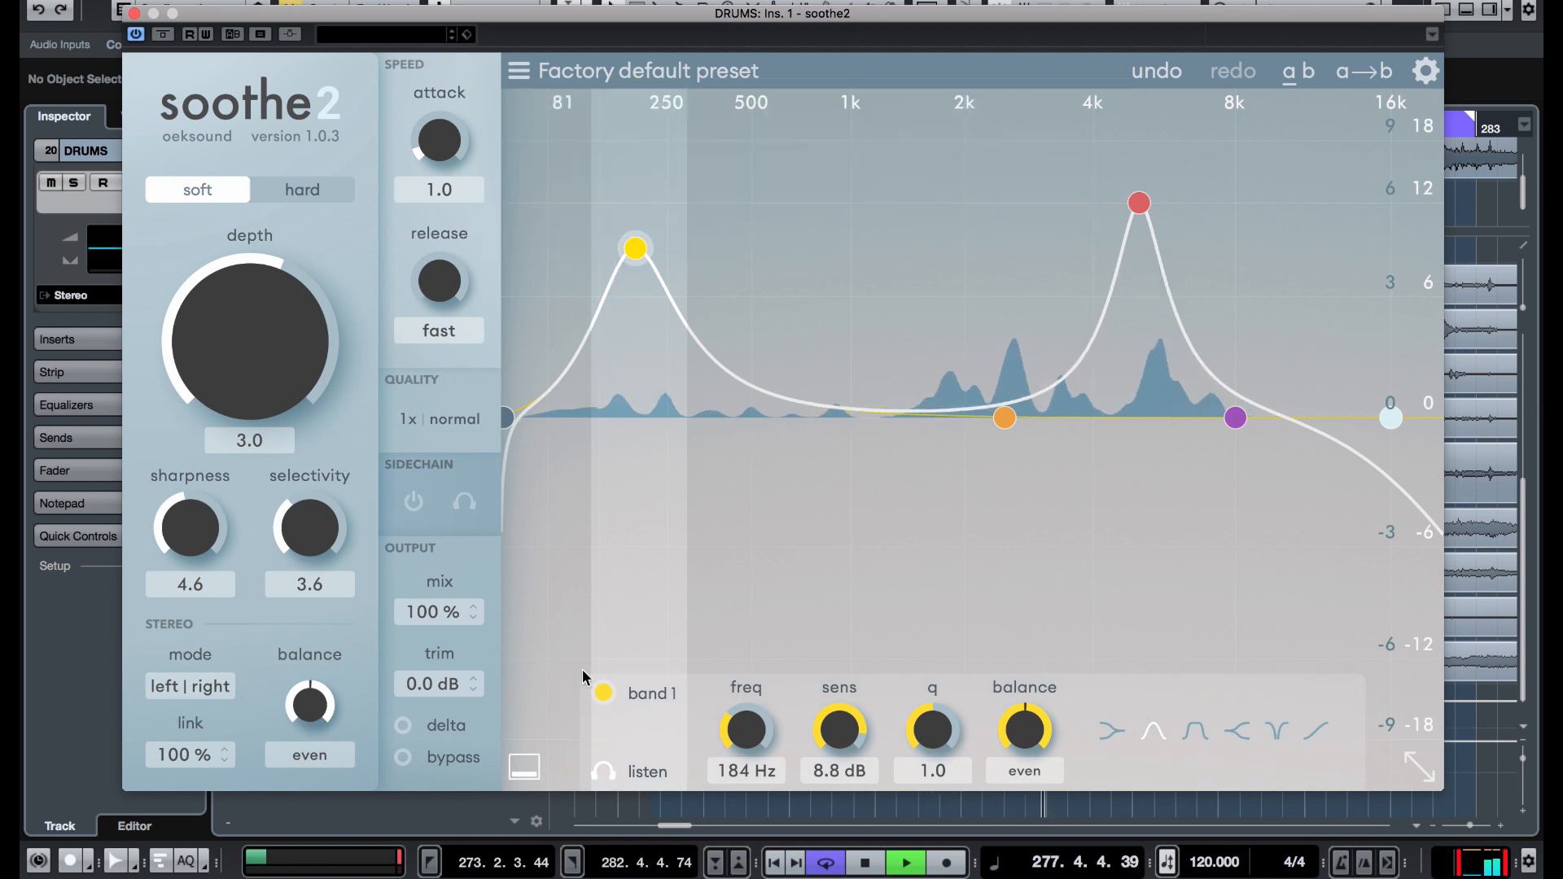
pyautogui.click(604, 771)
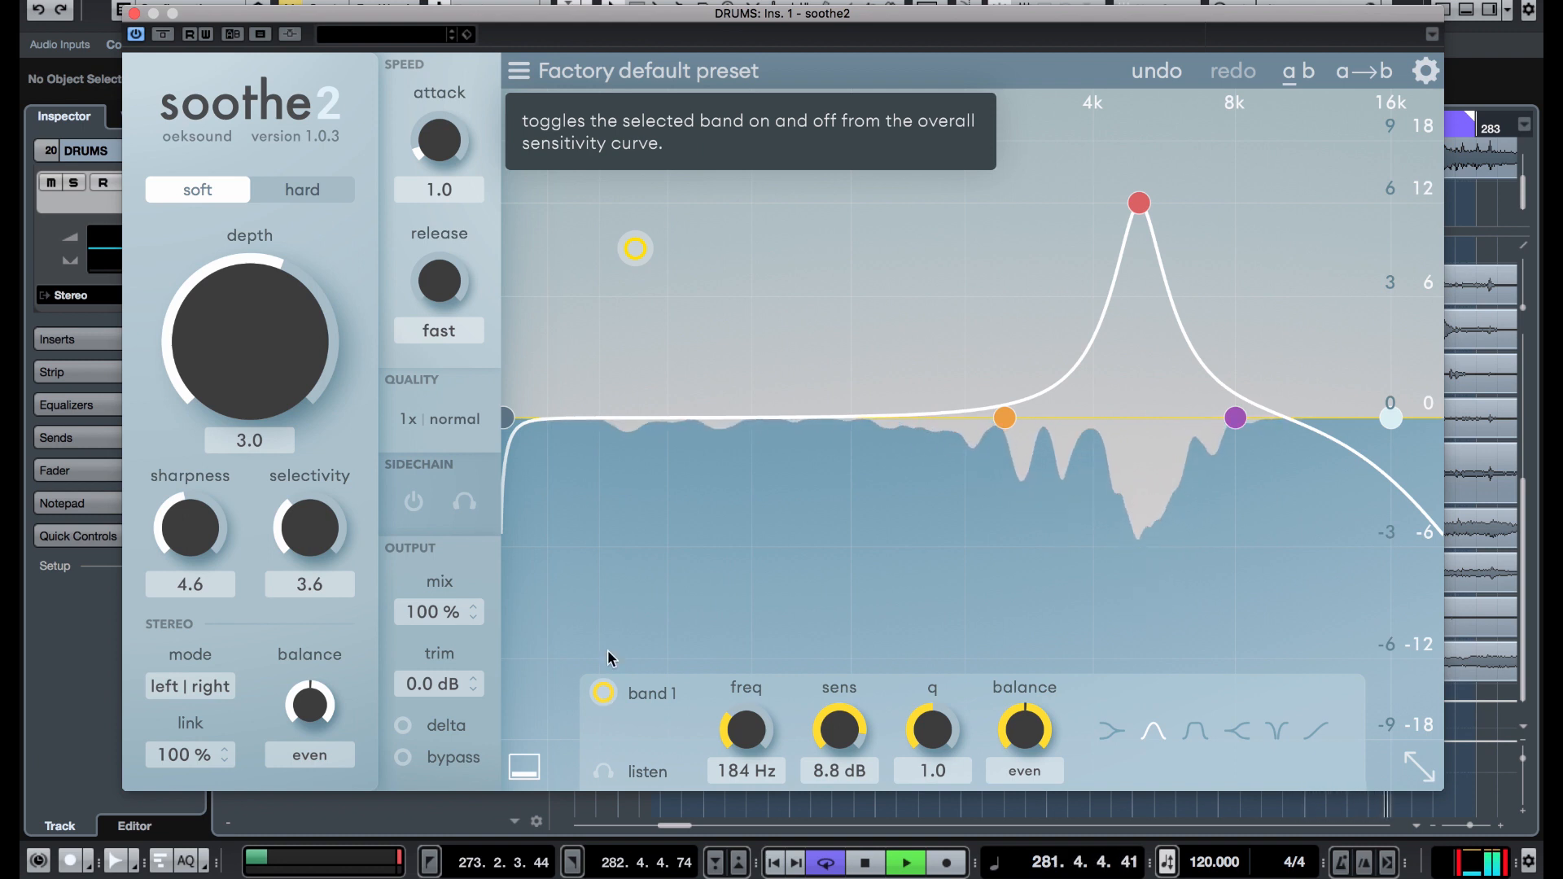
pyautogui.click(603, 693)
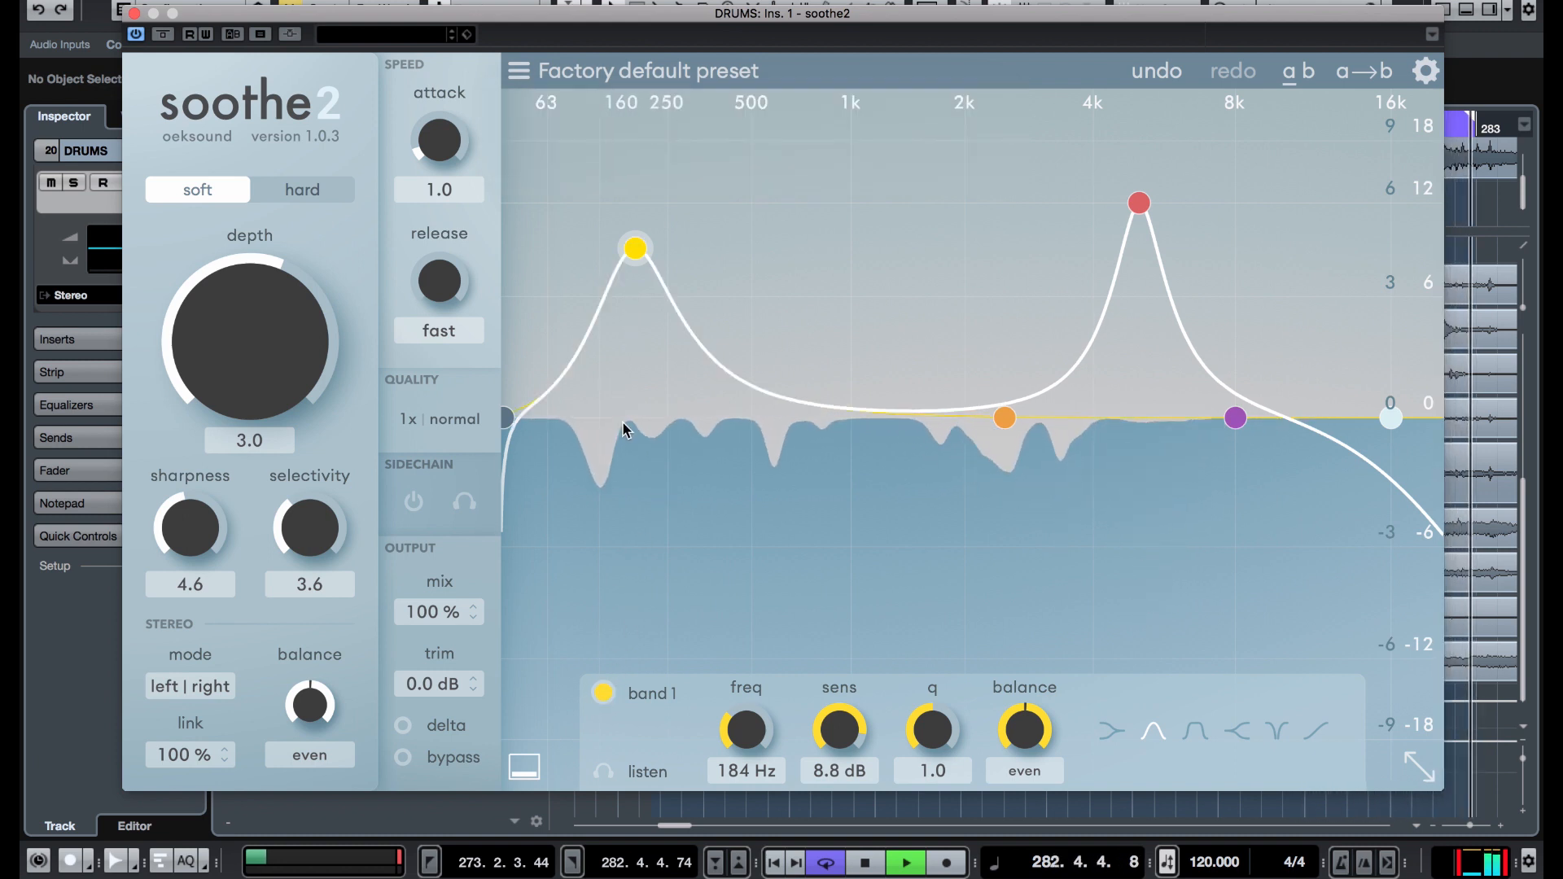
# - Move band 1 to 52 Hz with 12 dB sensitivity and compare the sound with the band off and on
pyautogui.moveTo(635, 249); pyautogui.dragTo(538, 198)
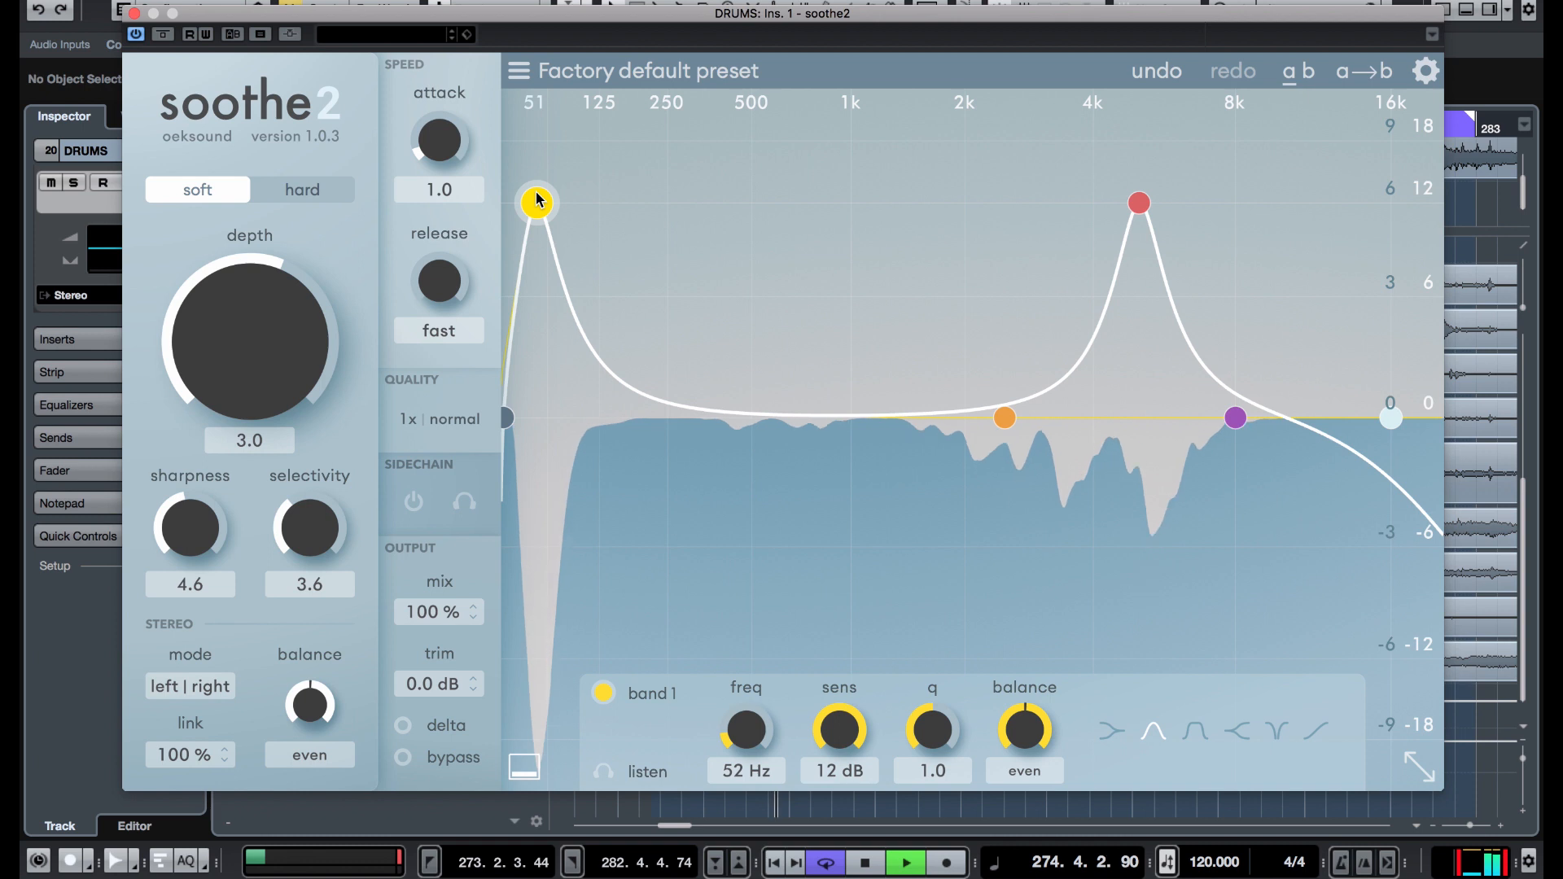
pyautogui.click(603, 693)
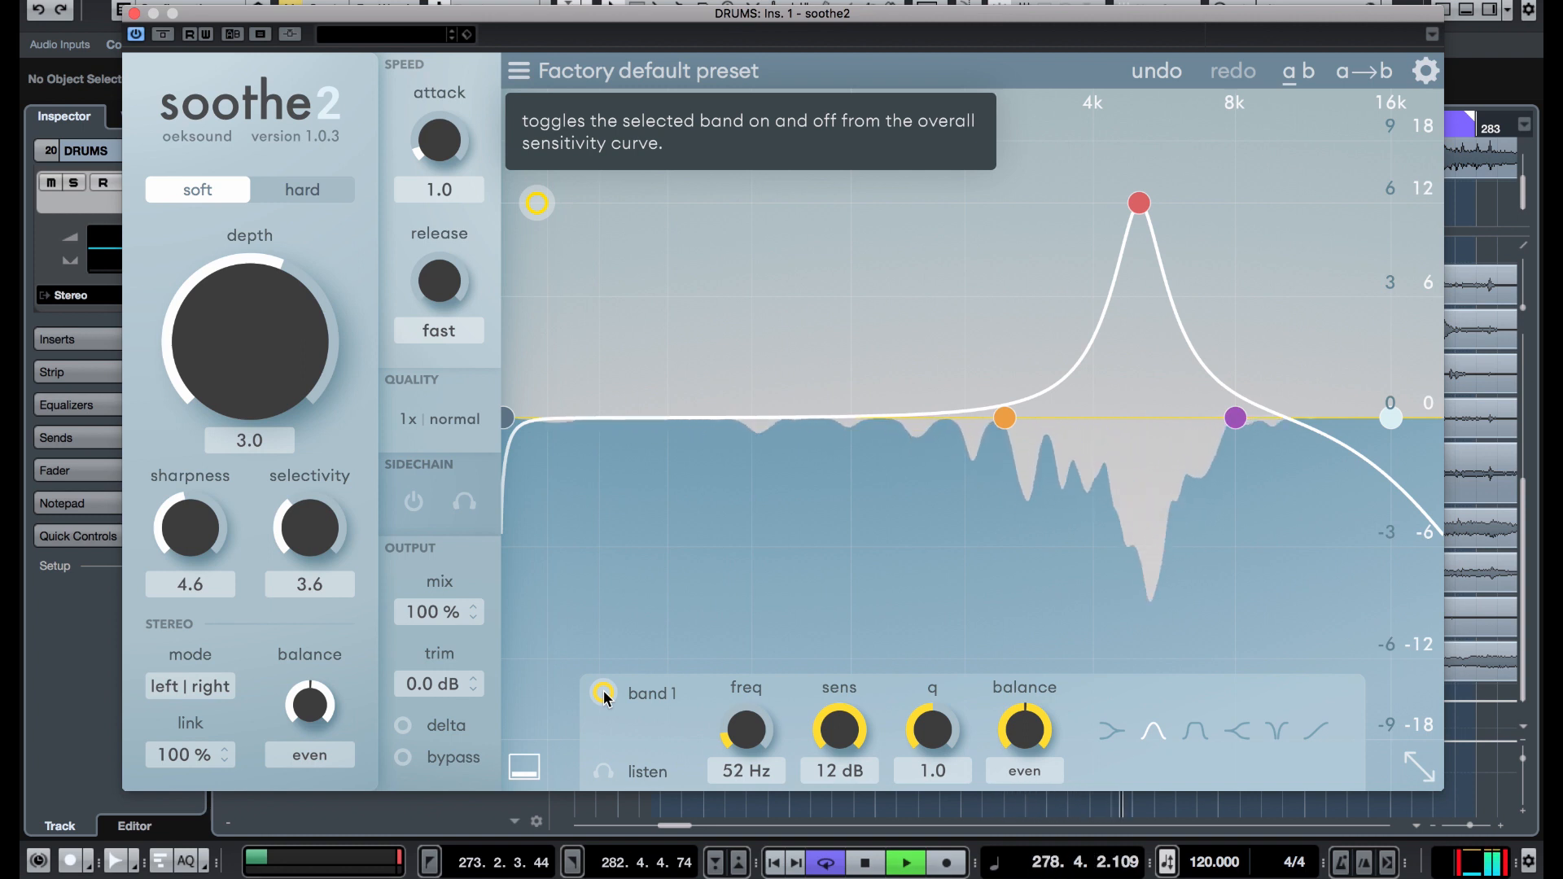
pyautogui.click(604, 693)
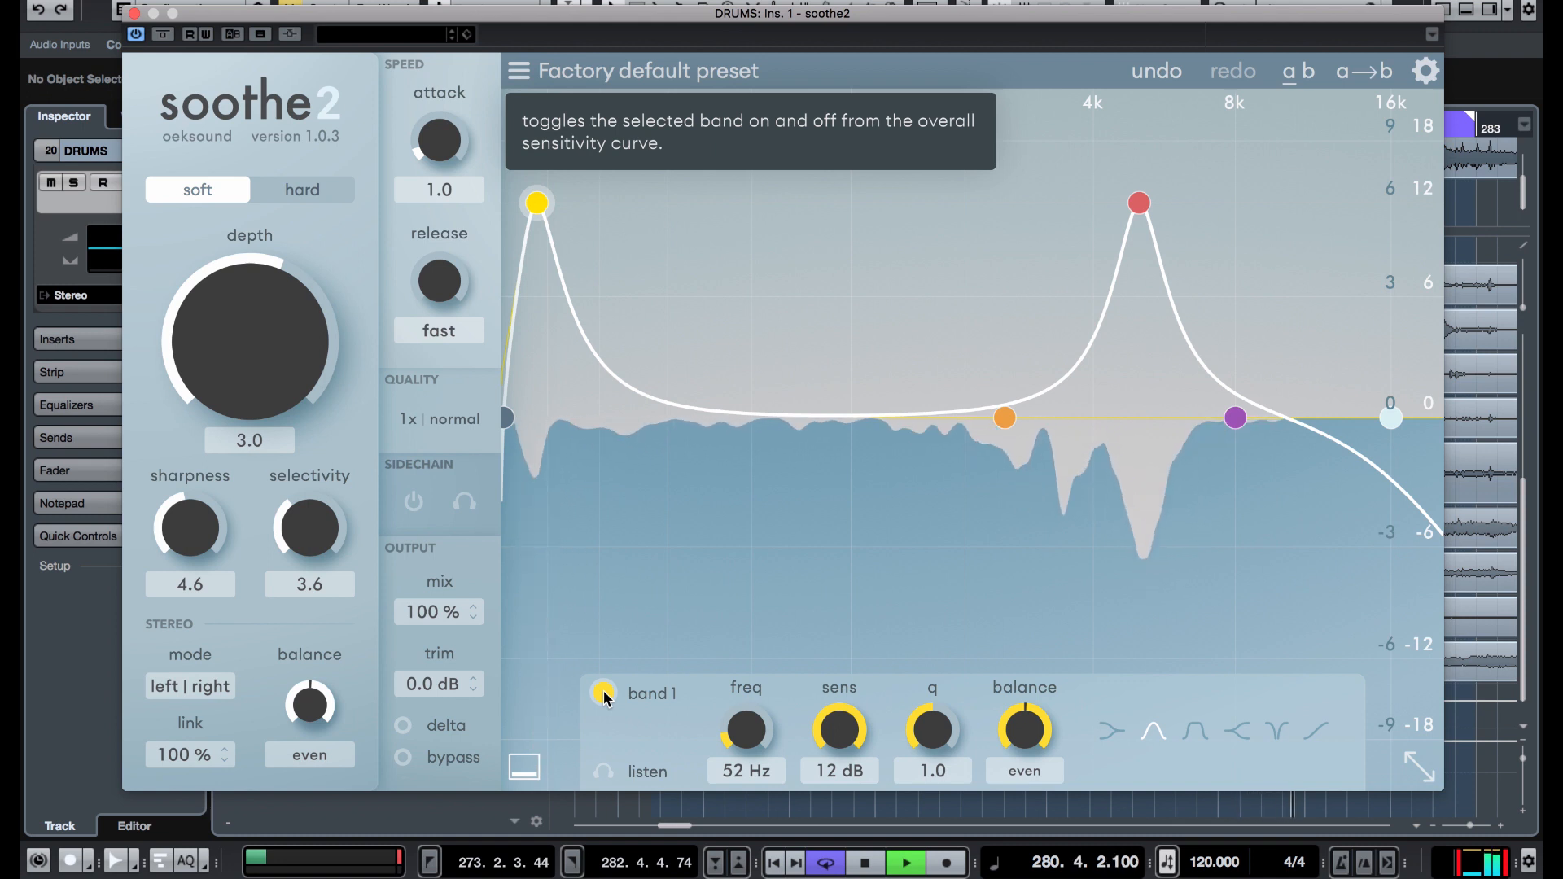
pyautogui.click(604, 693)
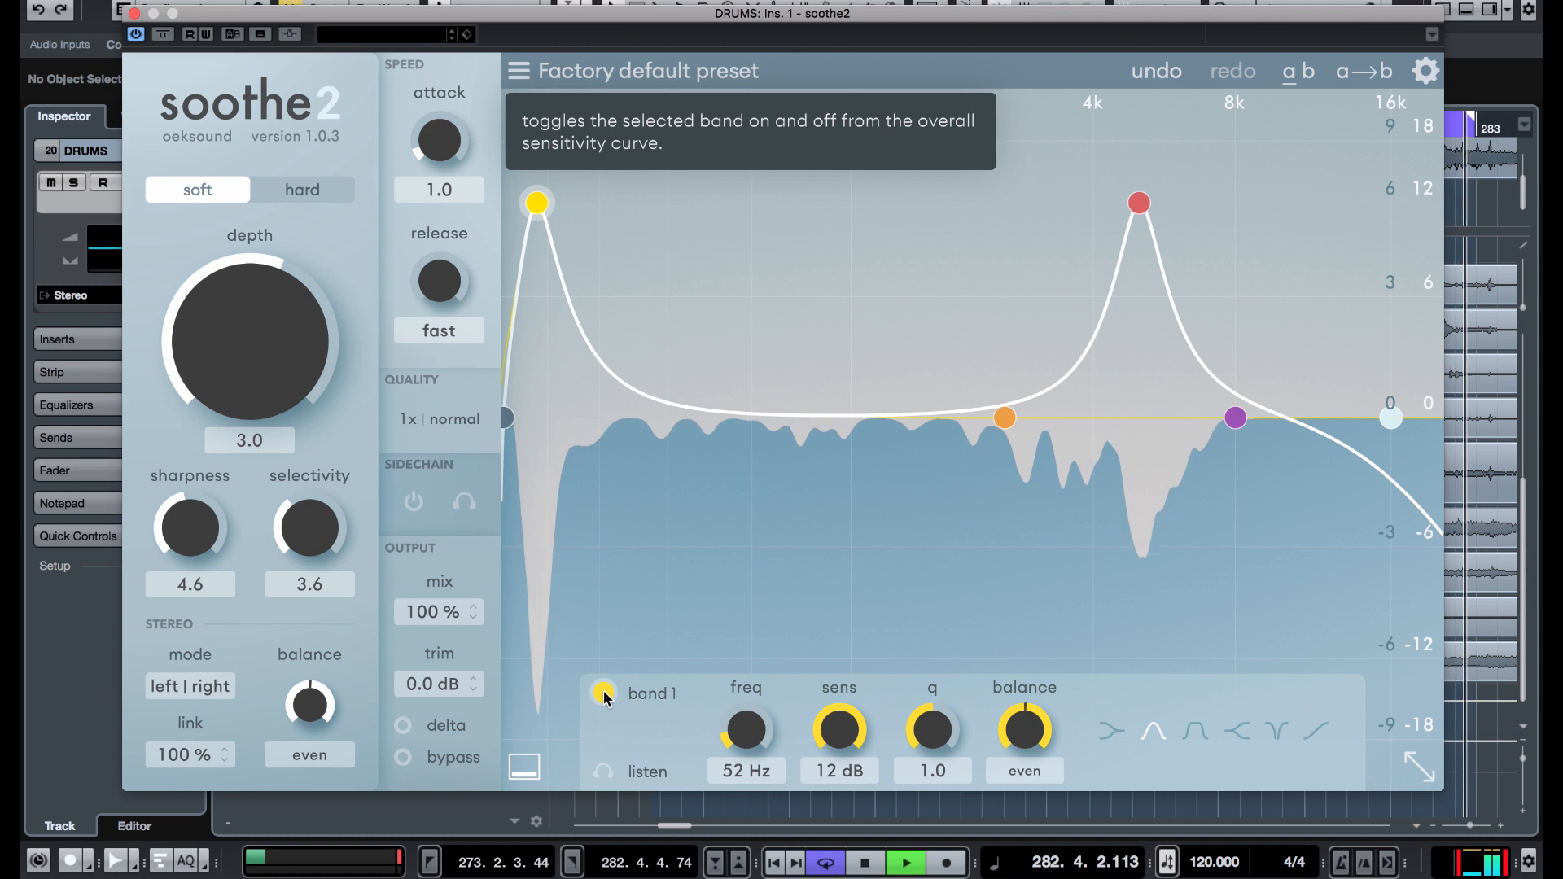
# - While listening to band 1 alone, tune it to 59 Hz, 7.3 dB and q 0.4, try a 100% | 82% balance and restore the balance
pyautogui.click(607, 773)
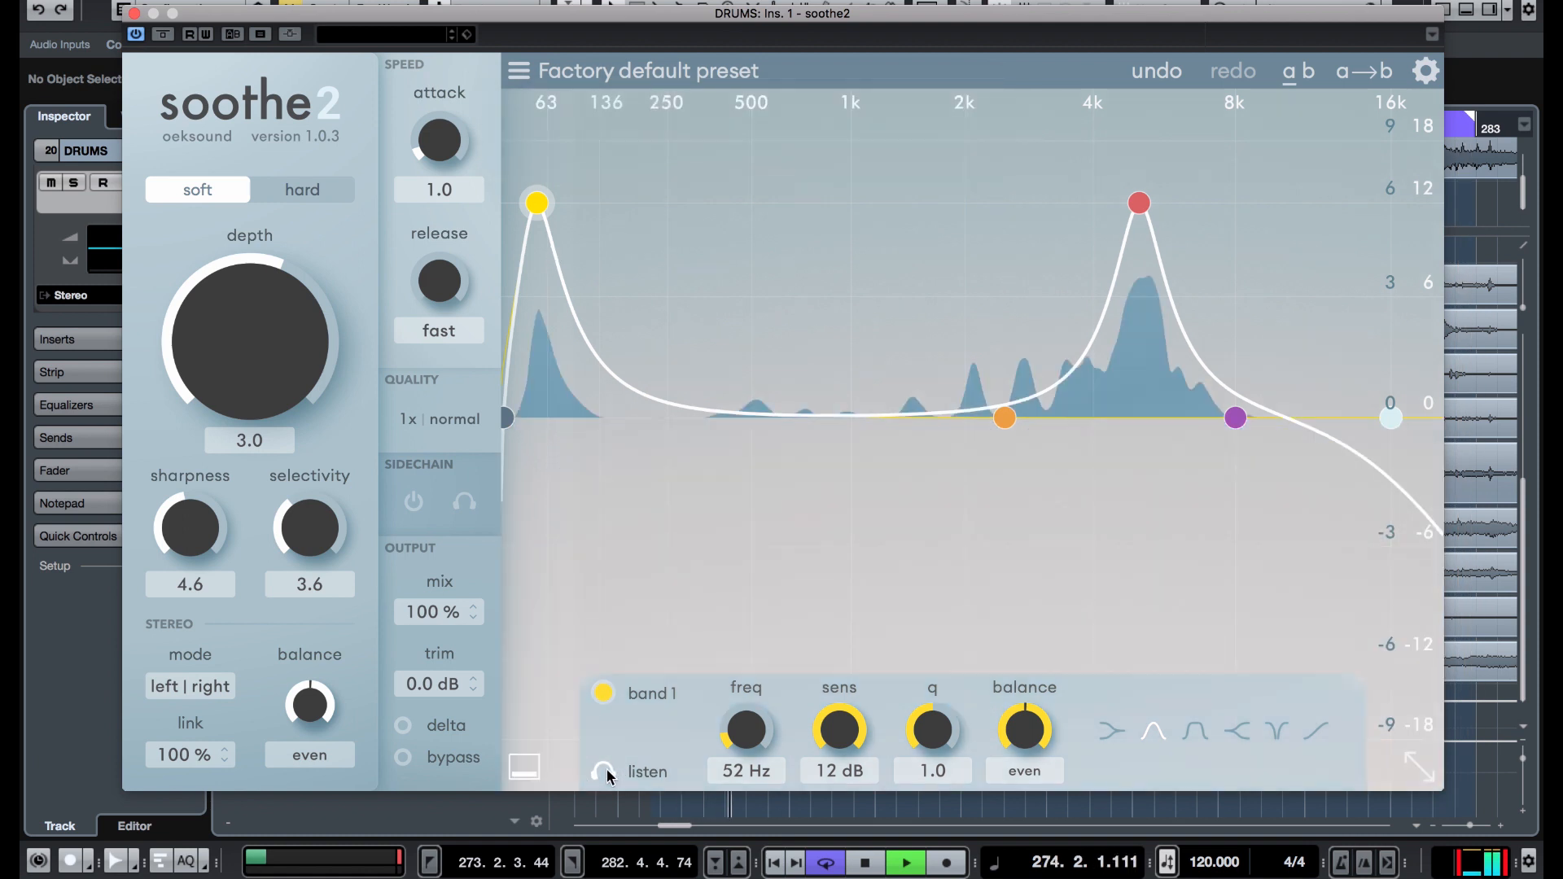
pyautogui.moveTo(934, 725); pyautogui.dragTo(928, 738)
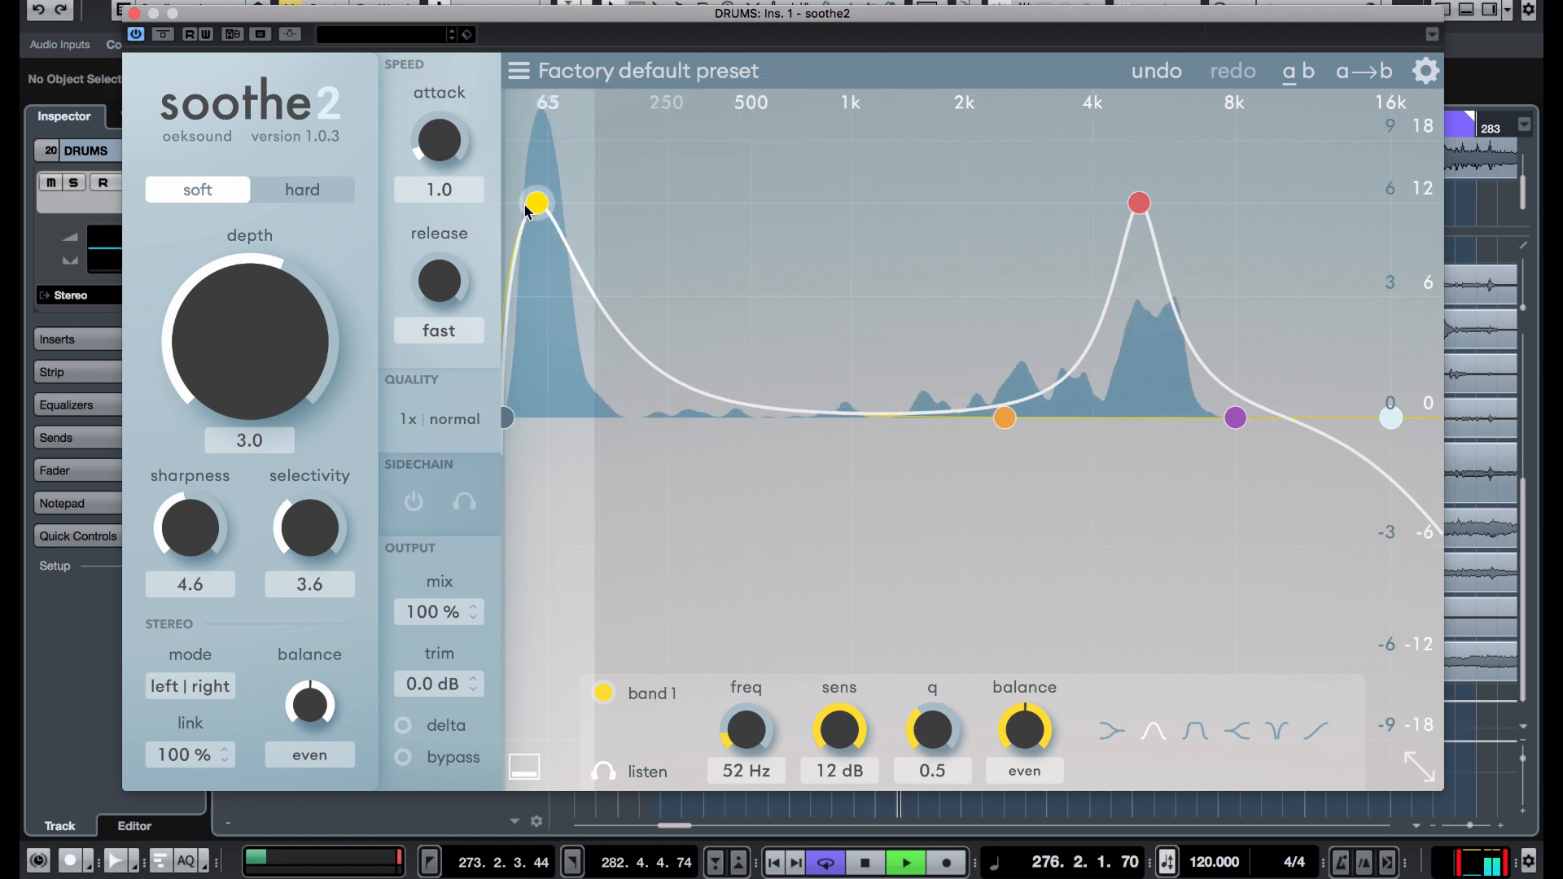
pyautogui.moveTo(536, 203); pyautogui.dragTo(545, 248)
pyautogui.moveTo(1032, 730); pyautogui.dragTo(1025, 754)
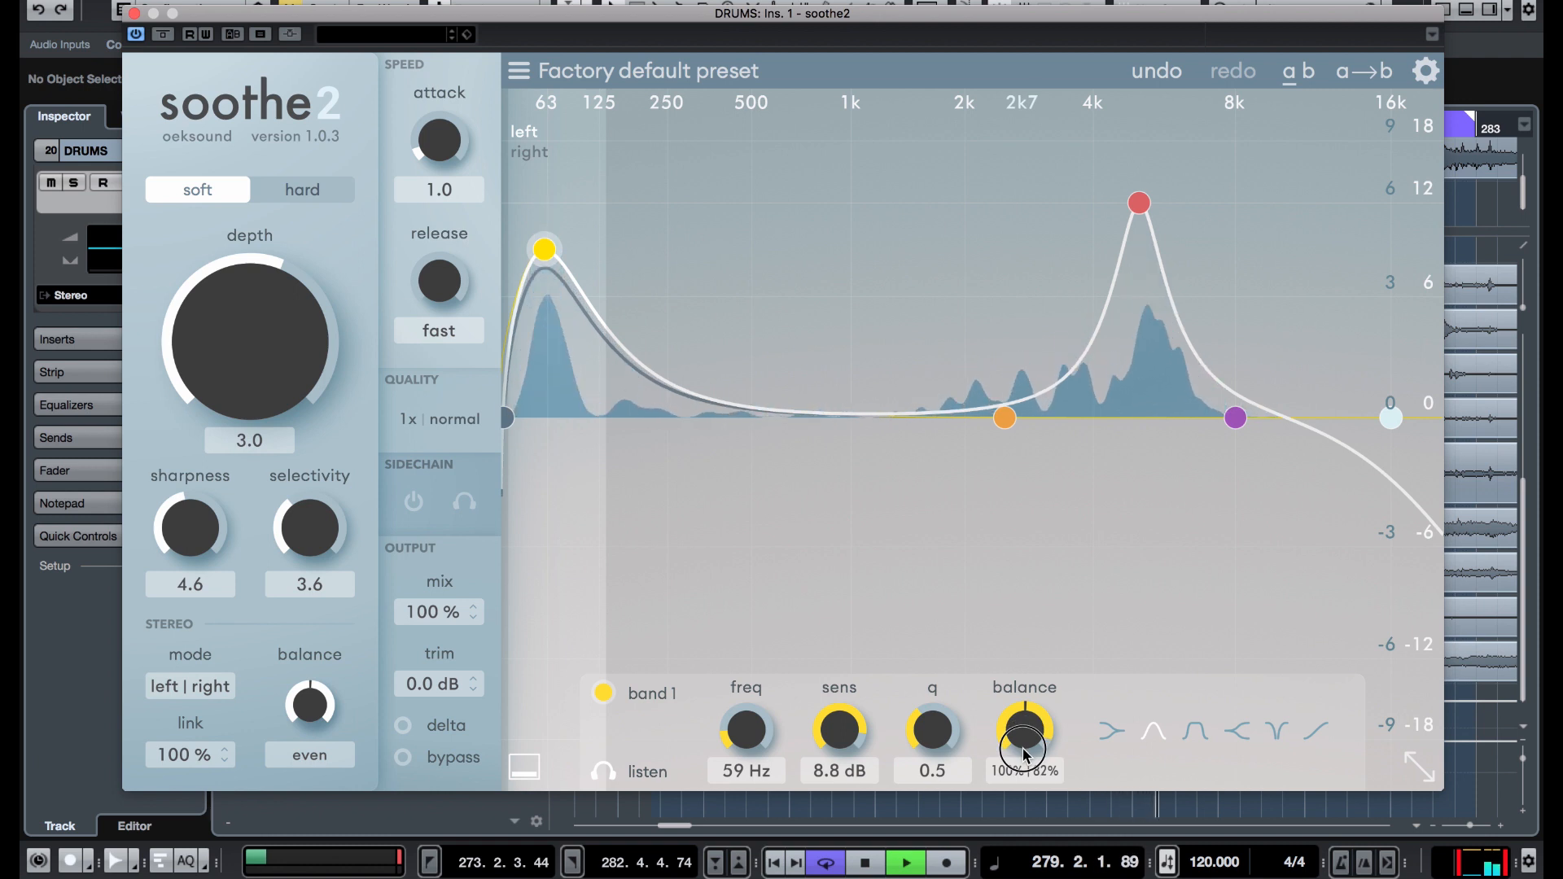
pyautogui.doubleClick(1025, 735)
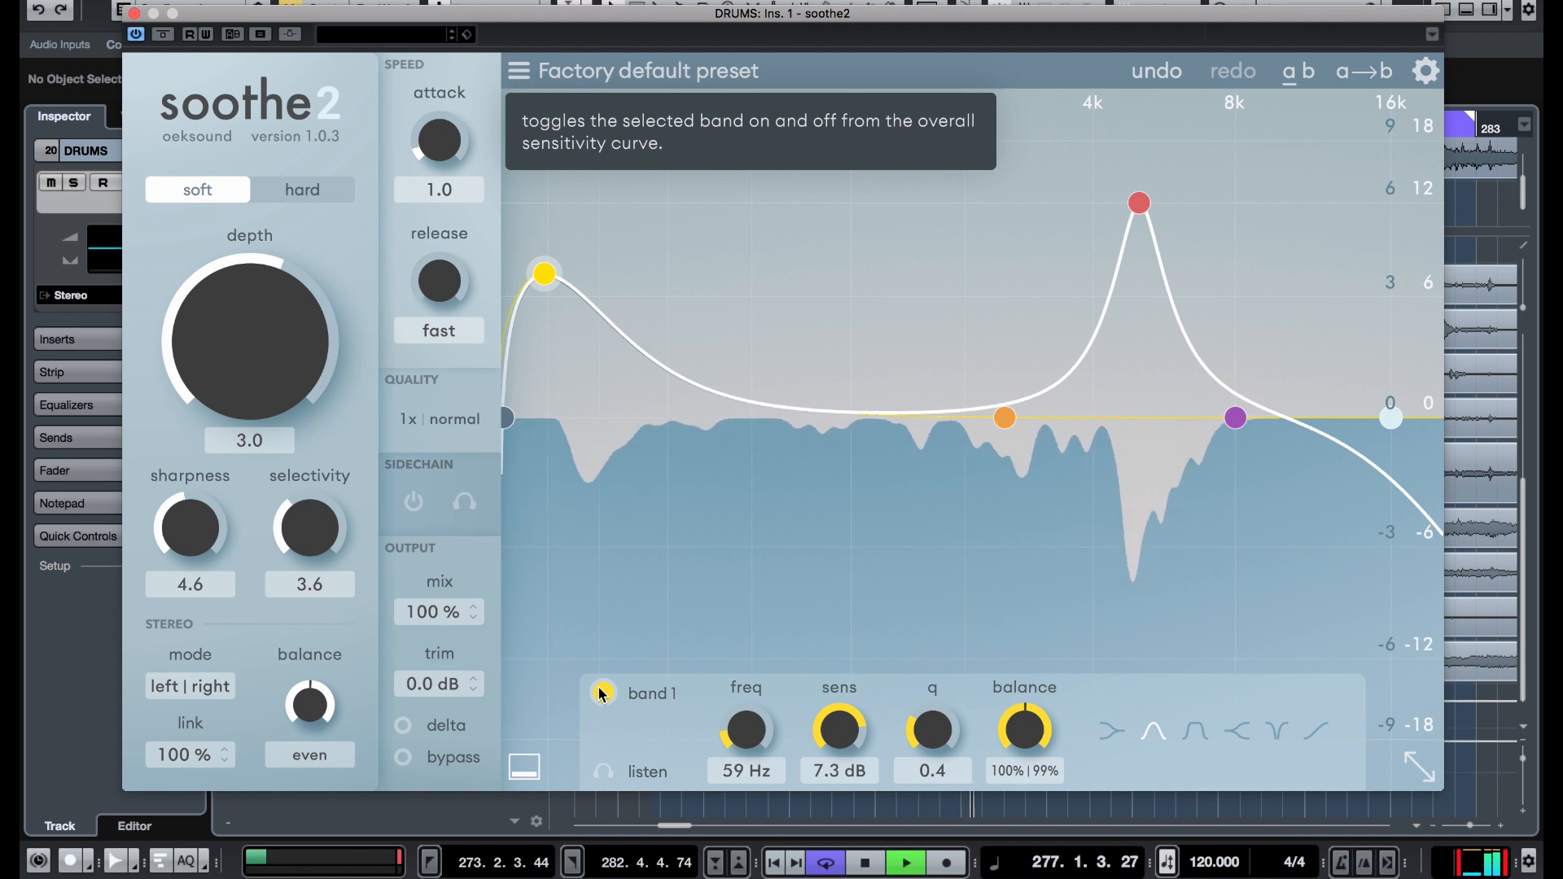
# - Compare the drums with band 1 off and on, and raise its sensitivity to 9.7 dB
pyautogui.click(602, 693)
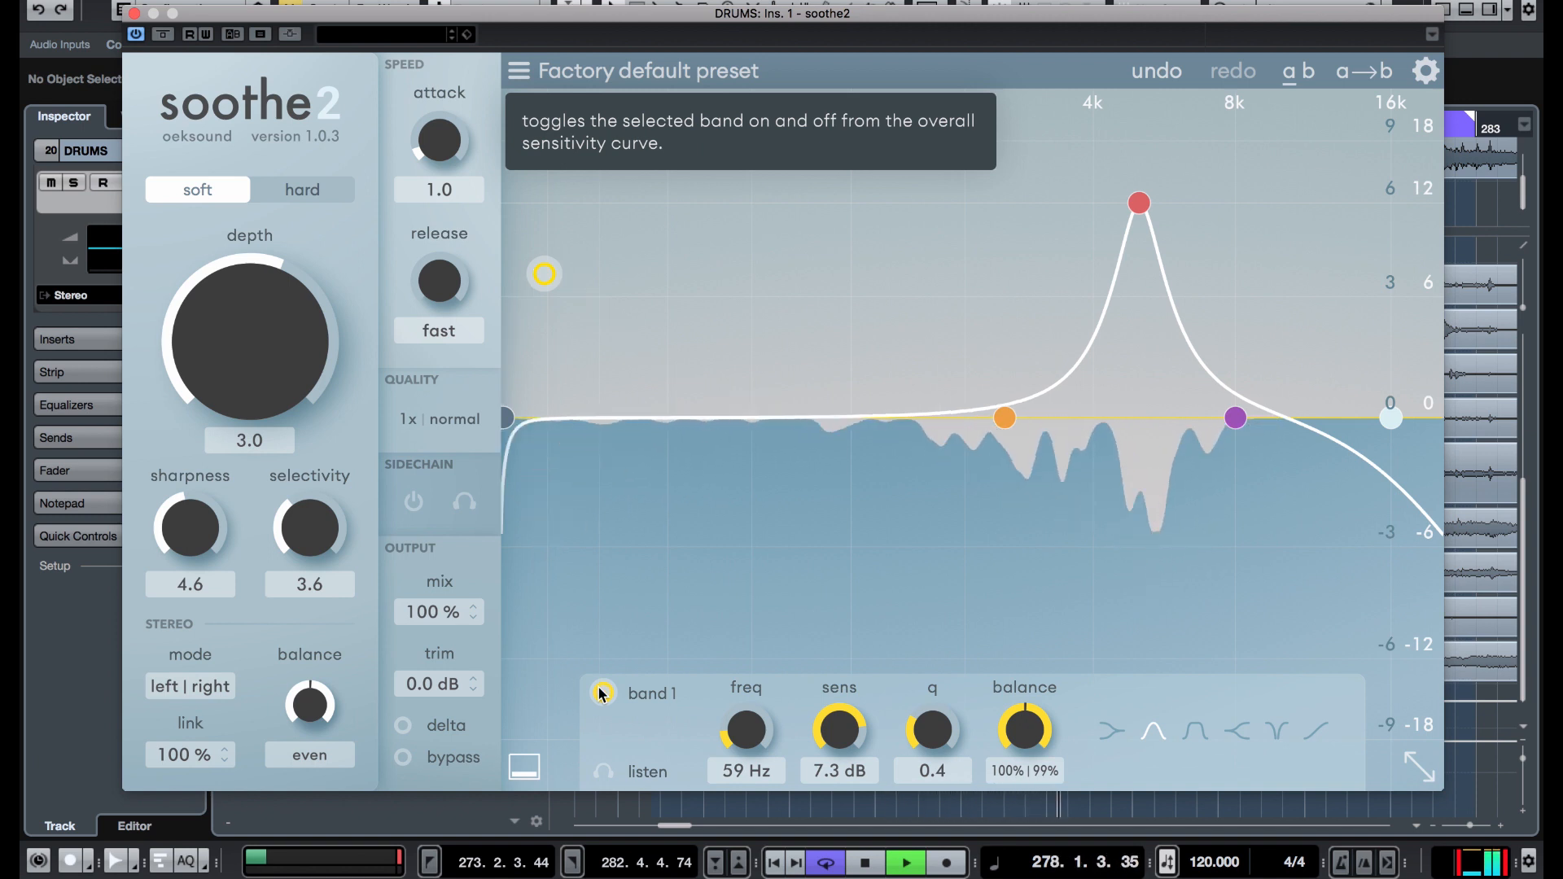
pyautogui.click(602, 693)
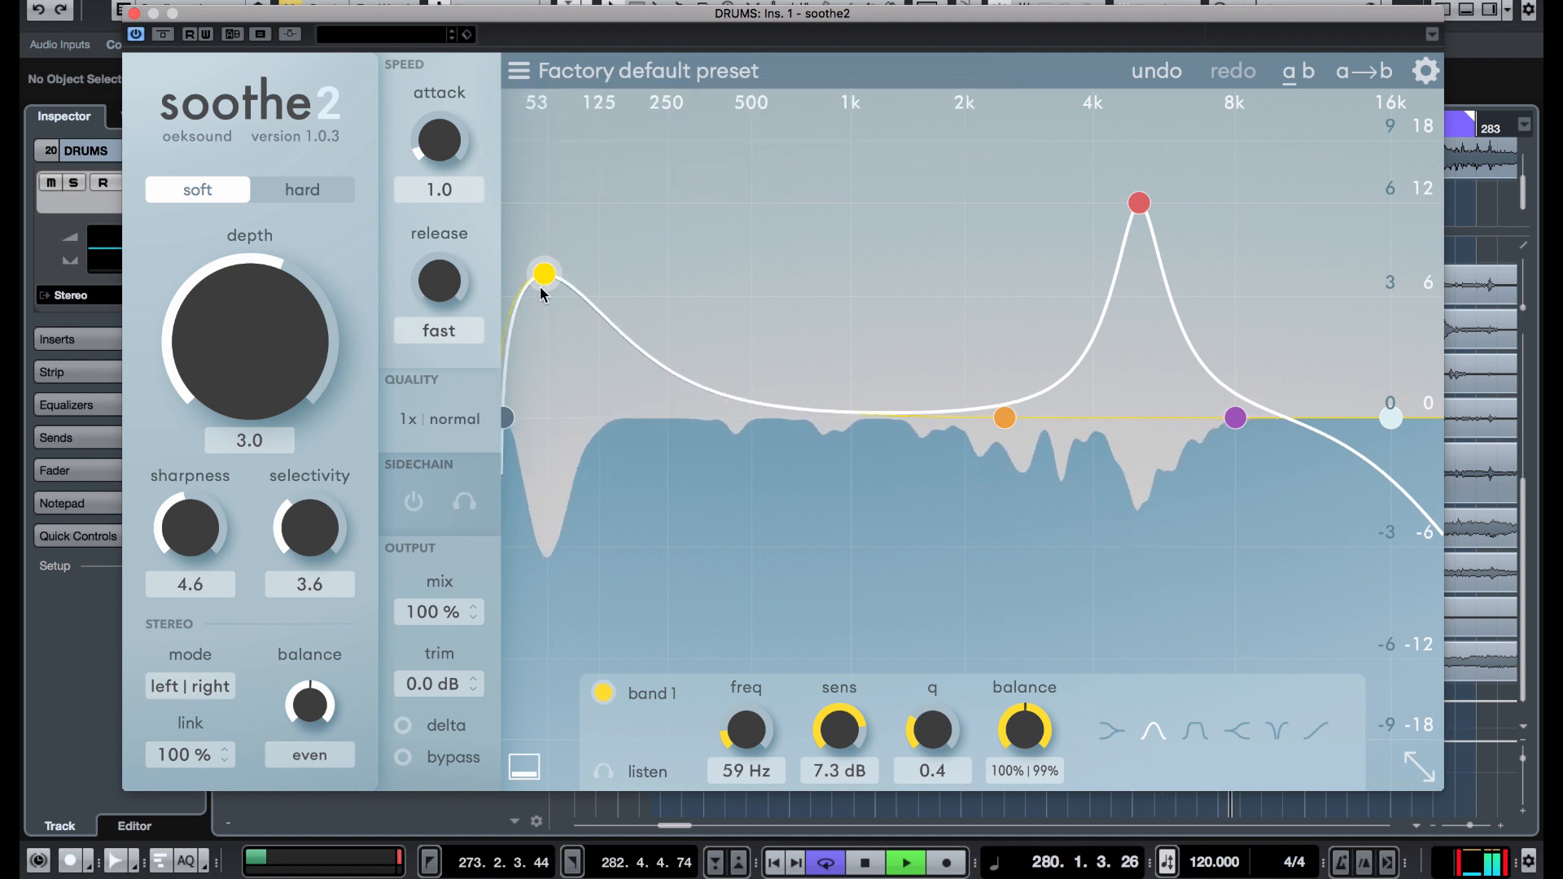
pyautogui.moveTo(544, 273); pyautogui.dragTo(545, 237)
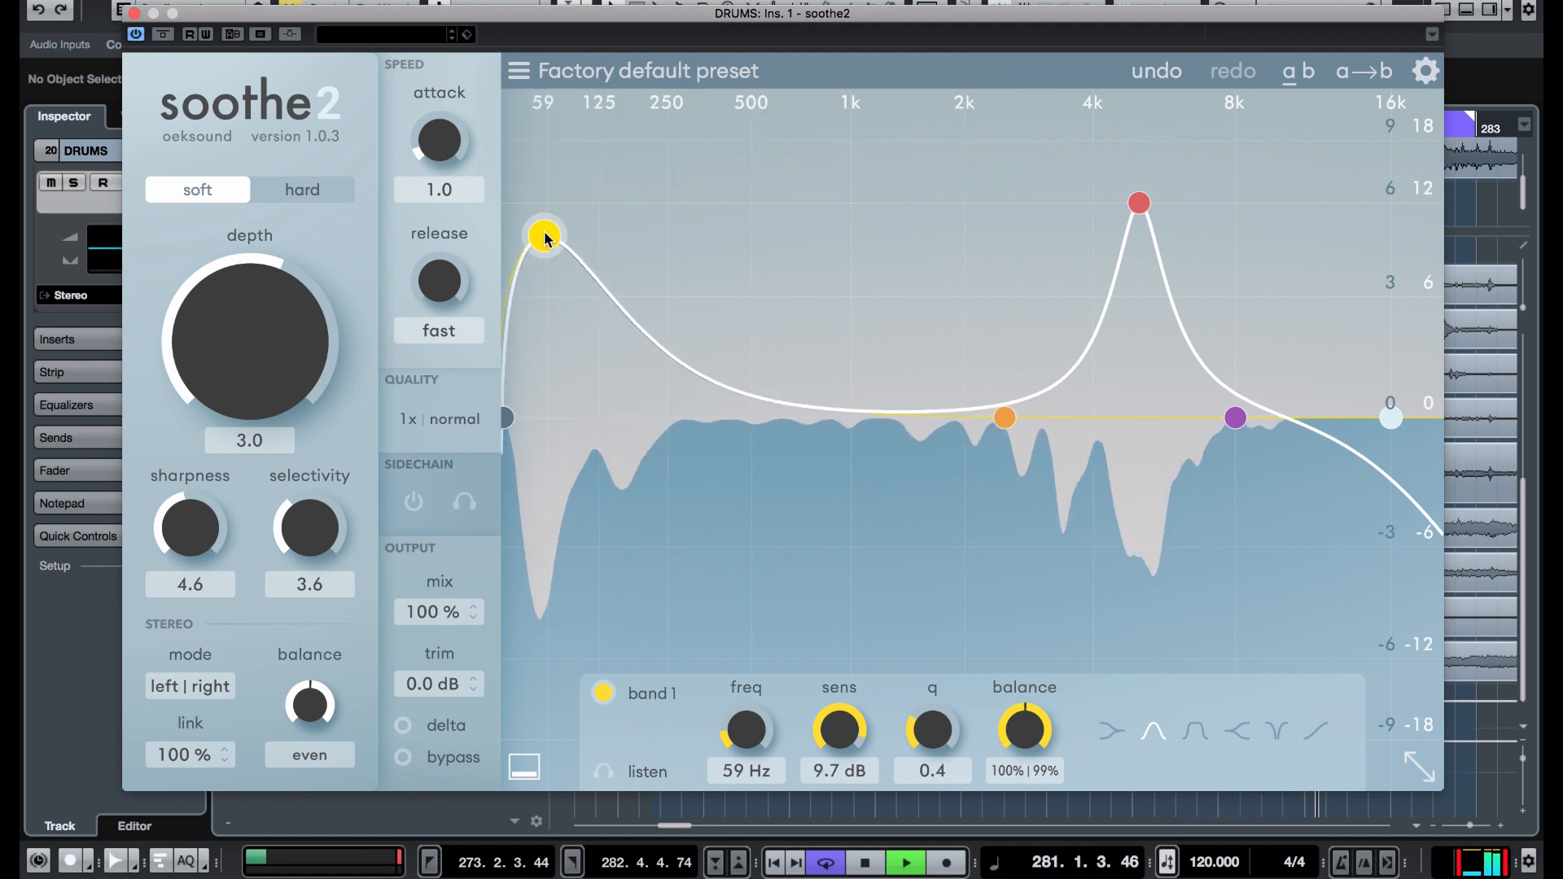
# - Switch band 1 off in the sensitivity curve and stop playback
pyautogui.click(604, 693)
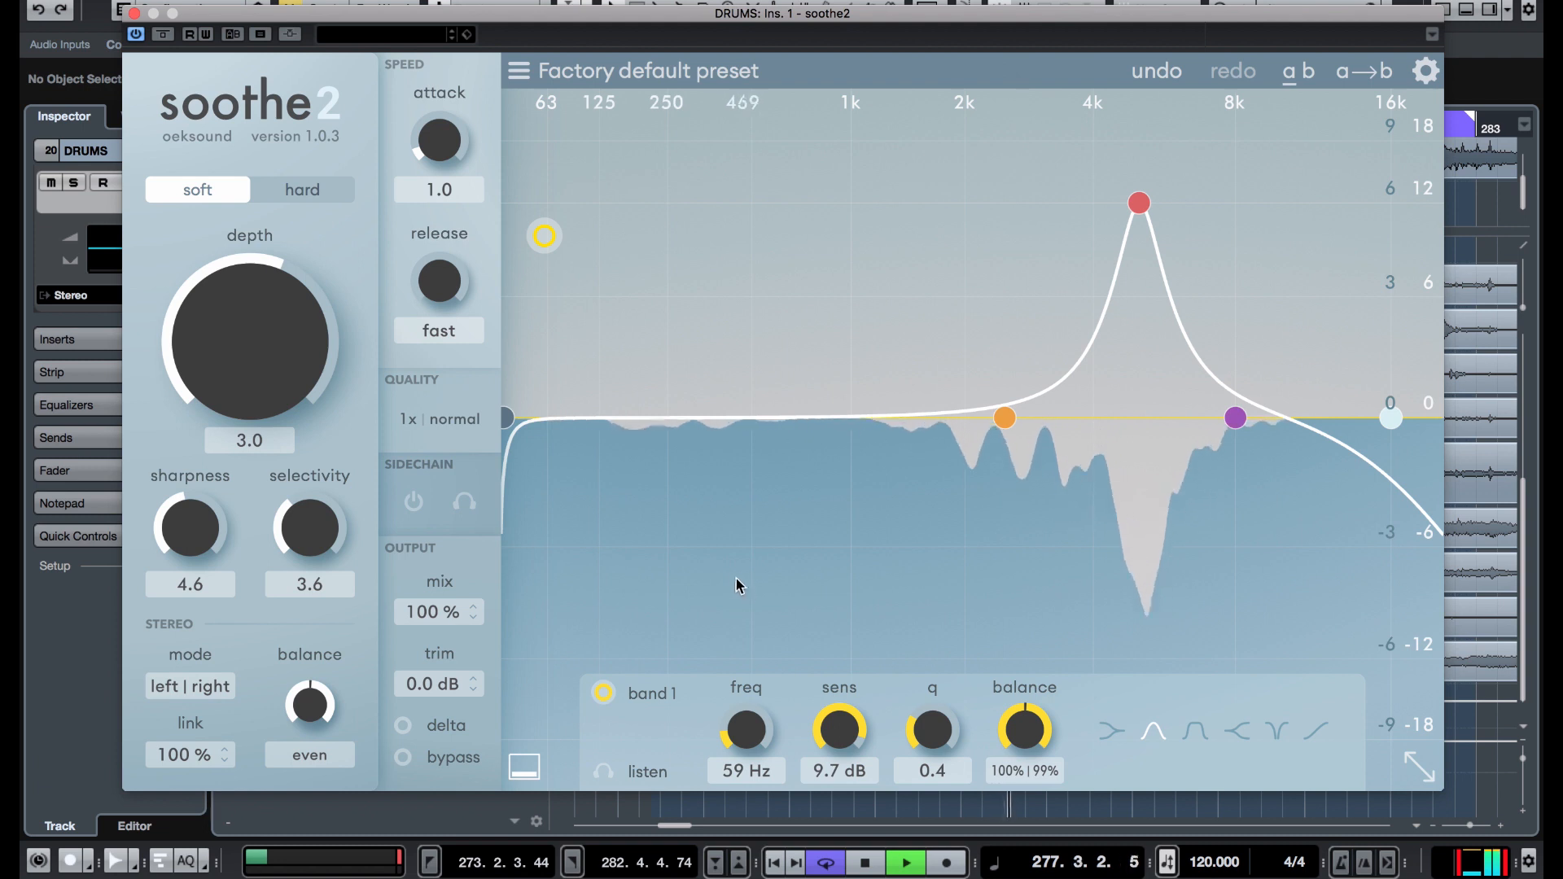
pyautogui.click(877, 864)
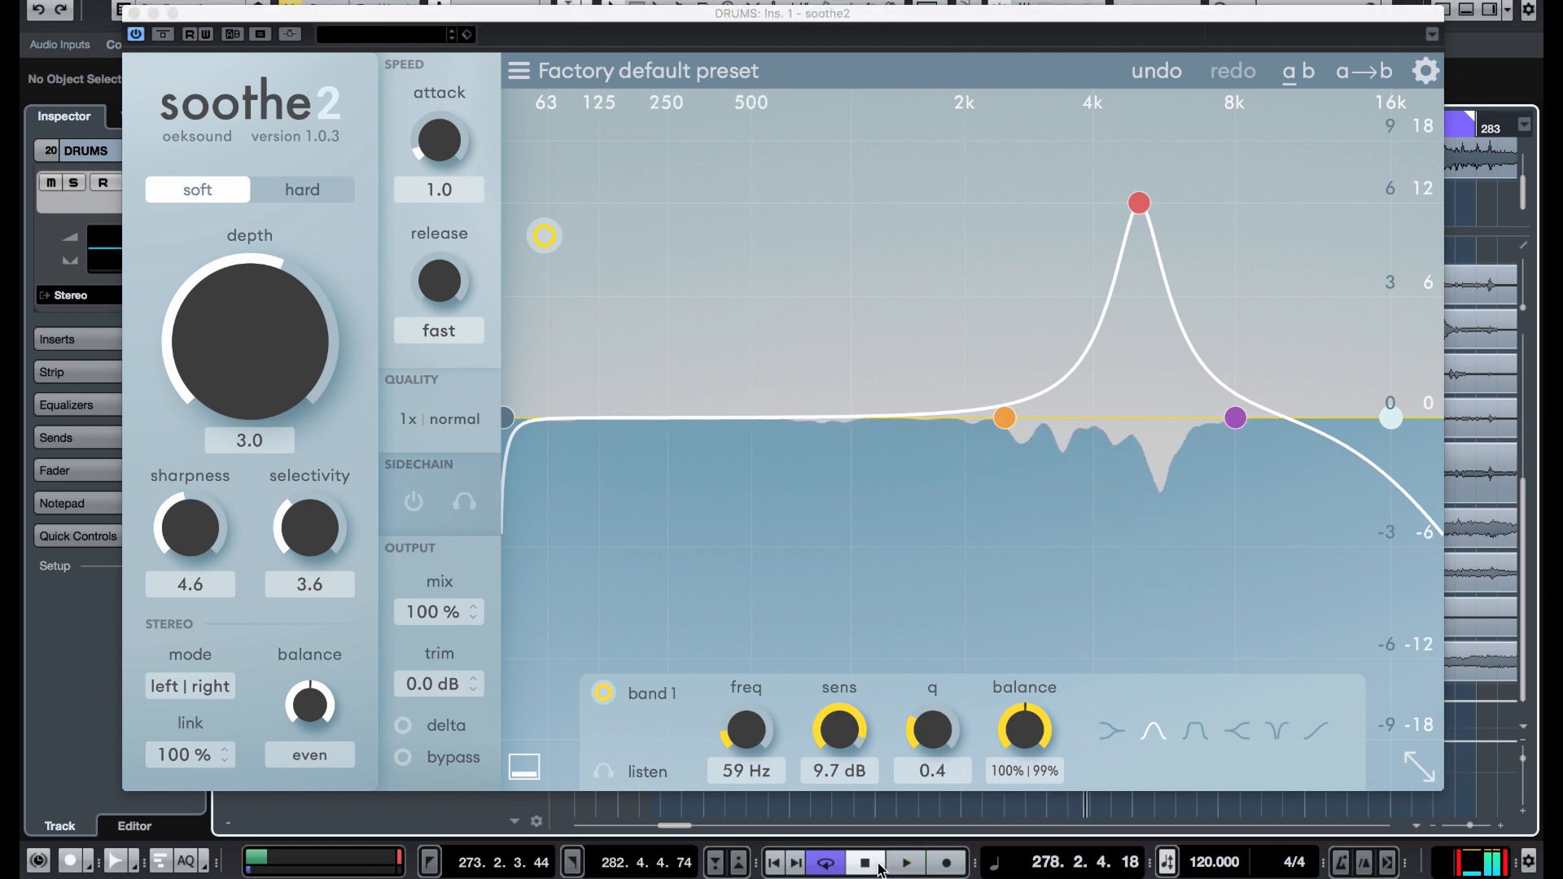
pyautogui.moveTo(921, 878)
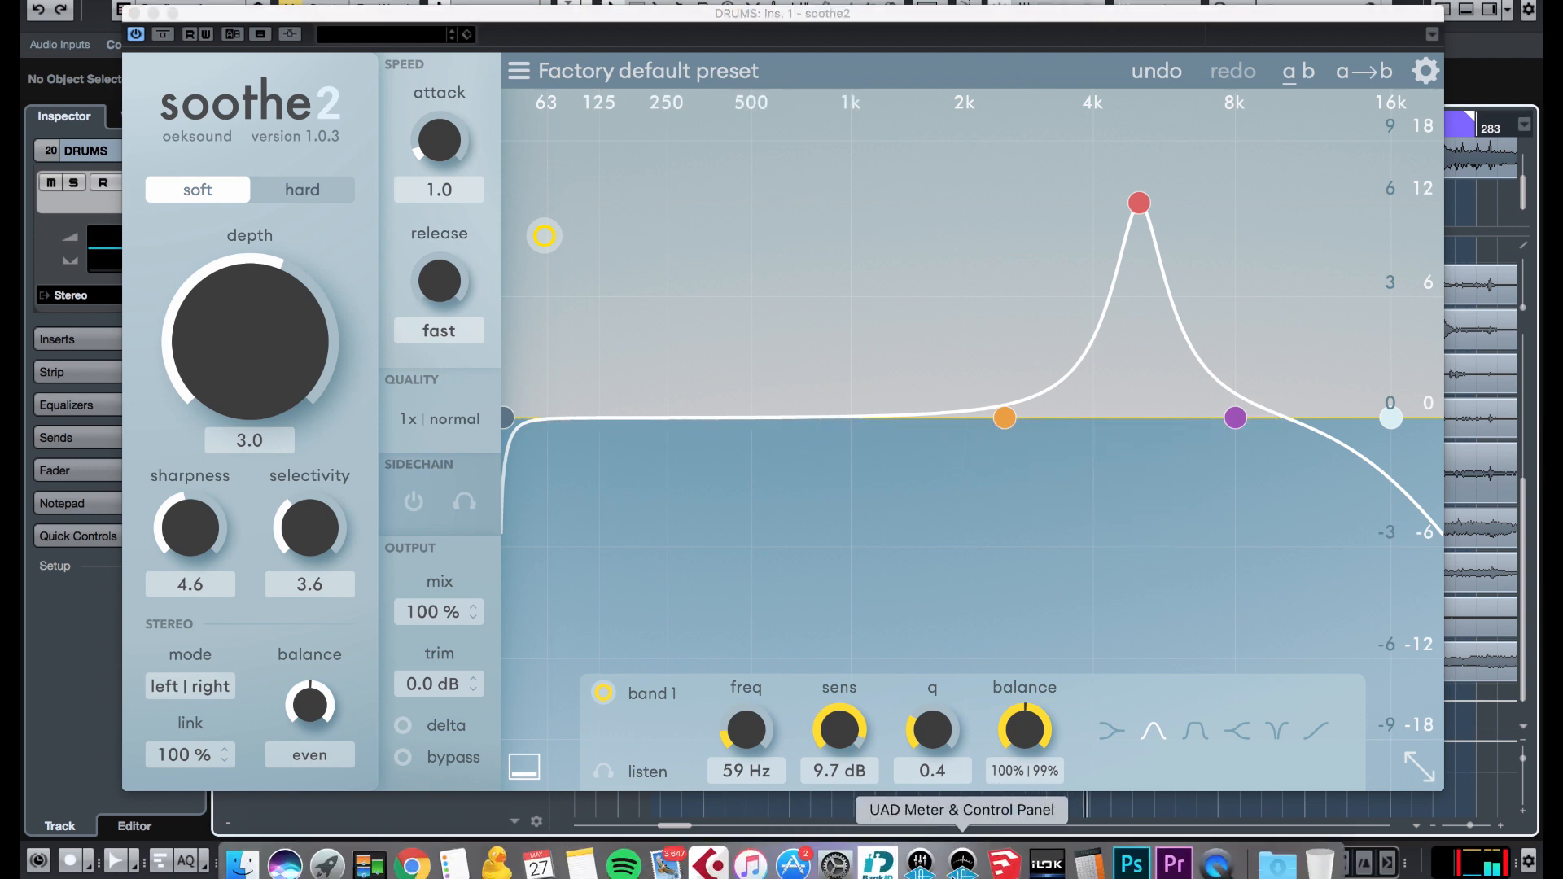